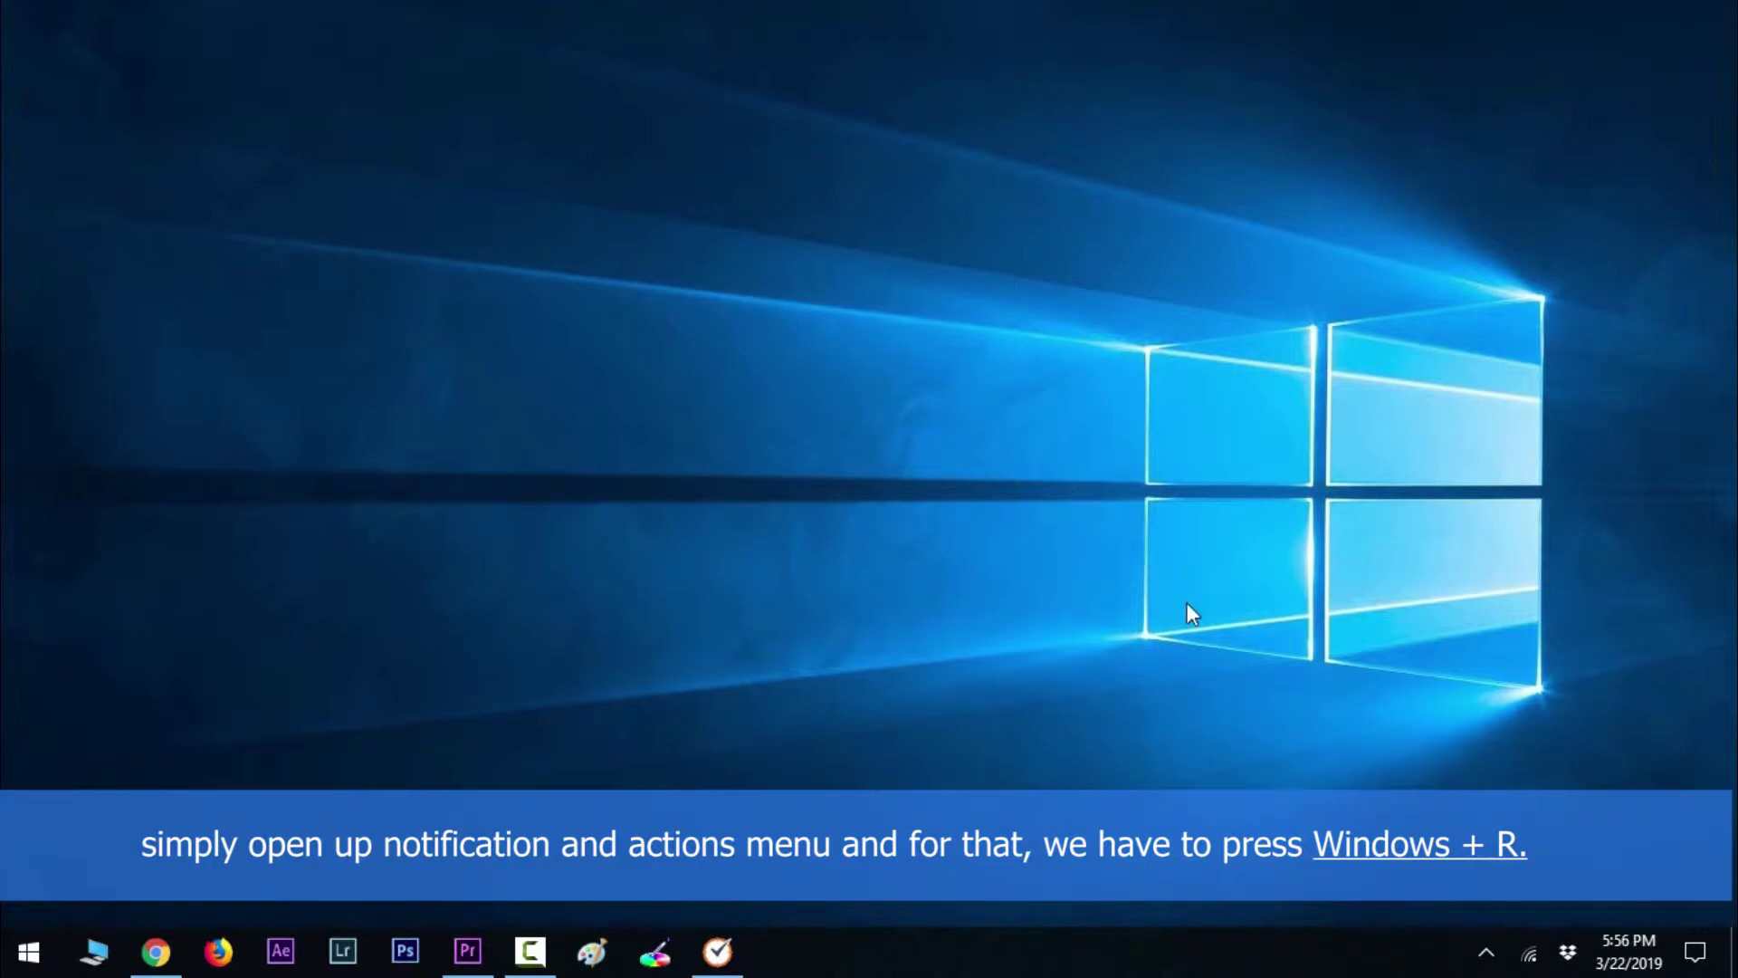
Run ms-settings:notifications and go to the page for adding or removing quick actions
key("super+r")
left_click_drag(345, 671, 908, 291)
type("ms-settings:notifications")
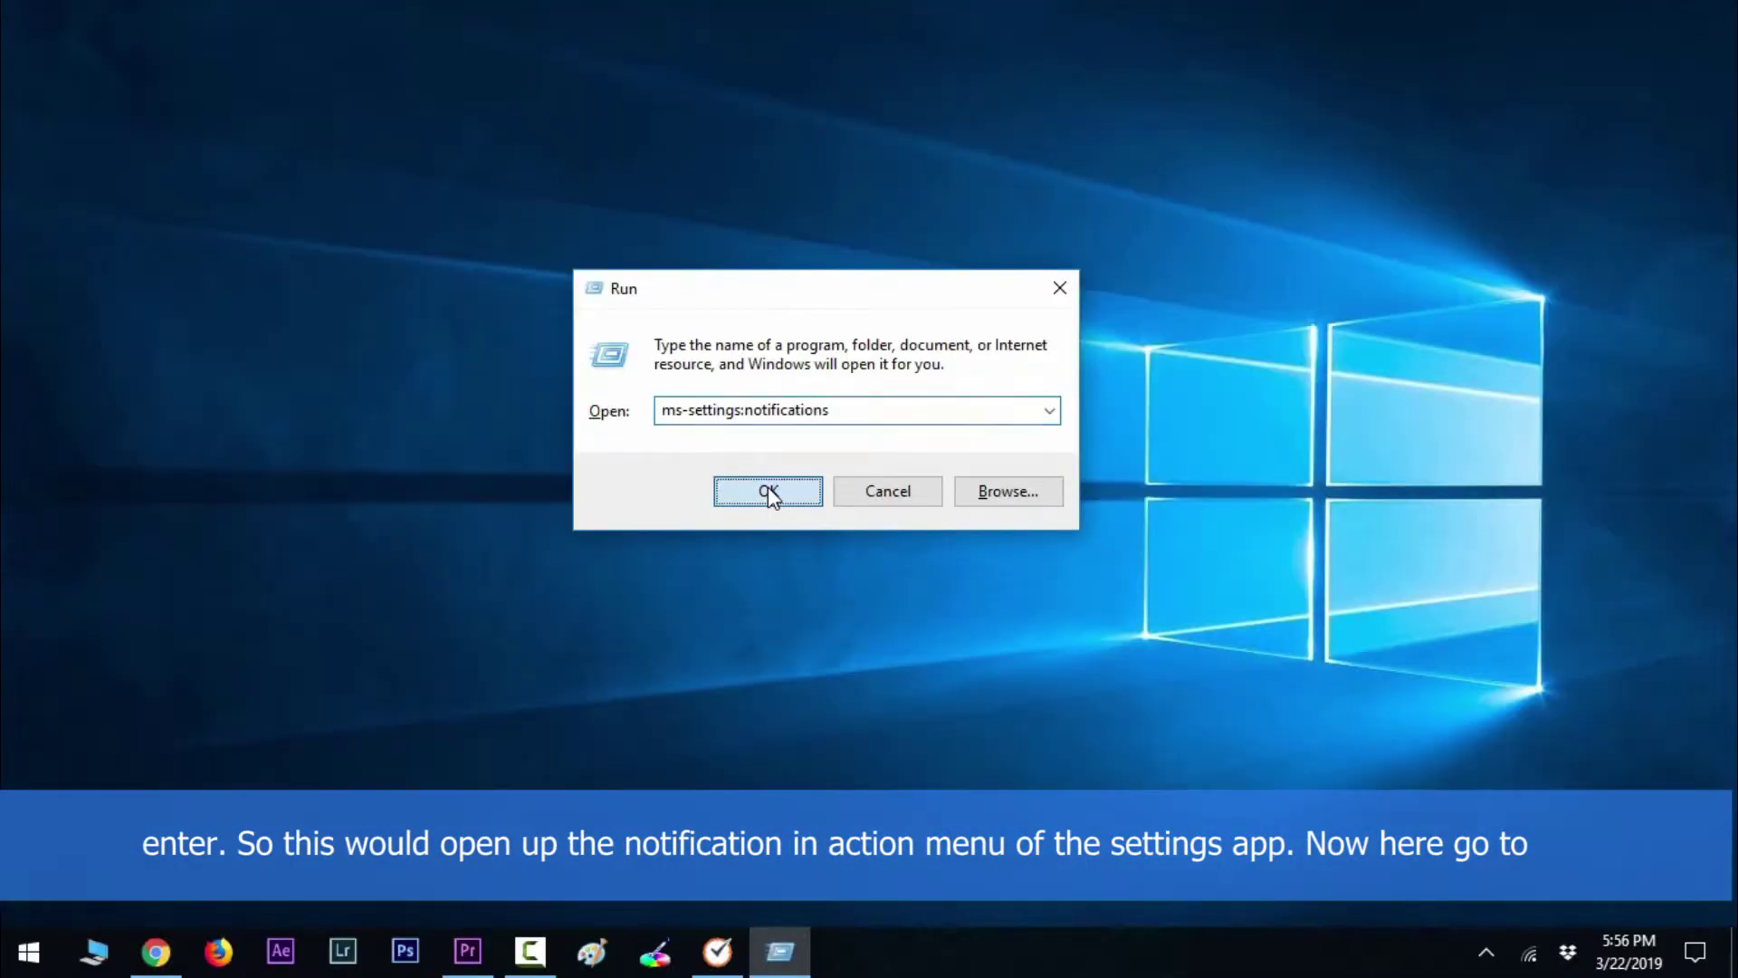
left_click(723, 491)
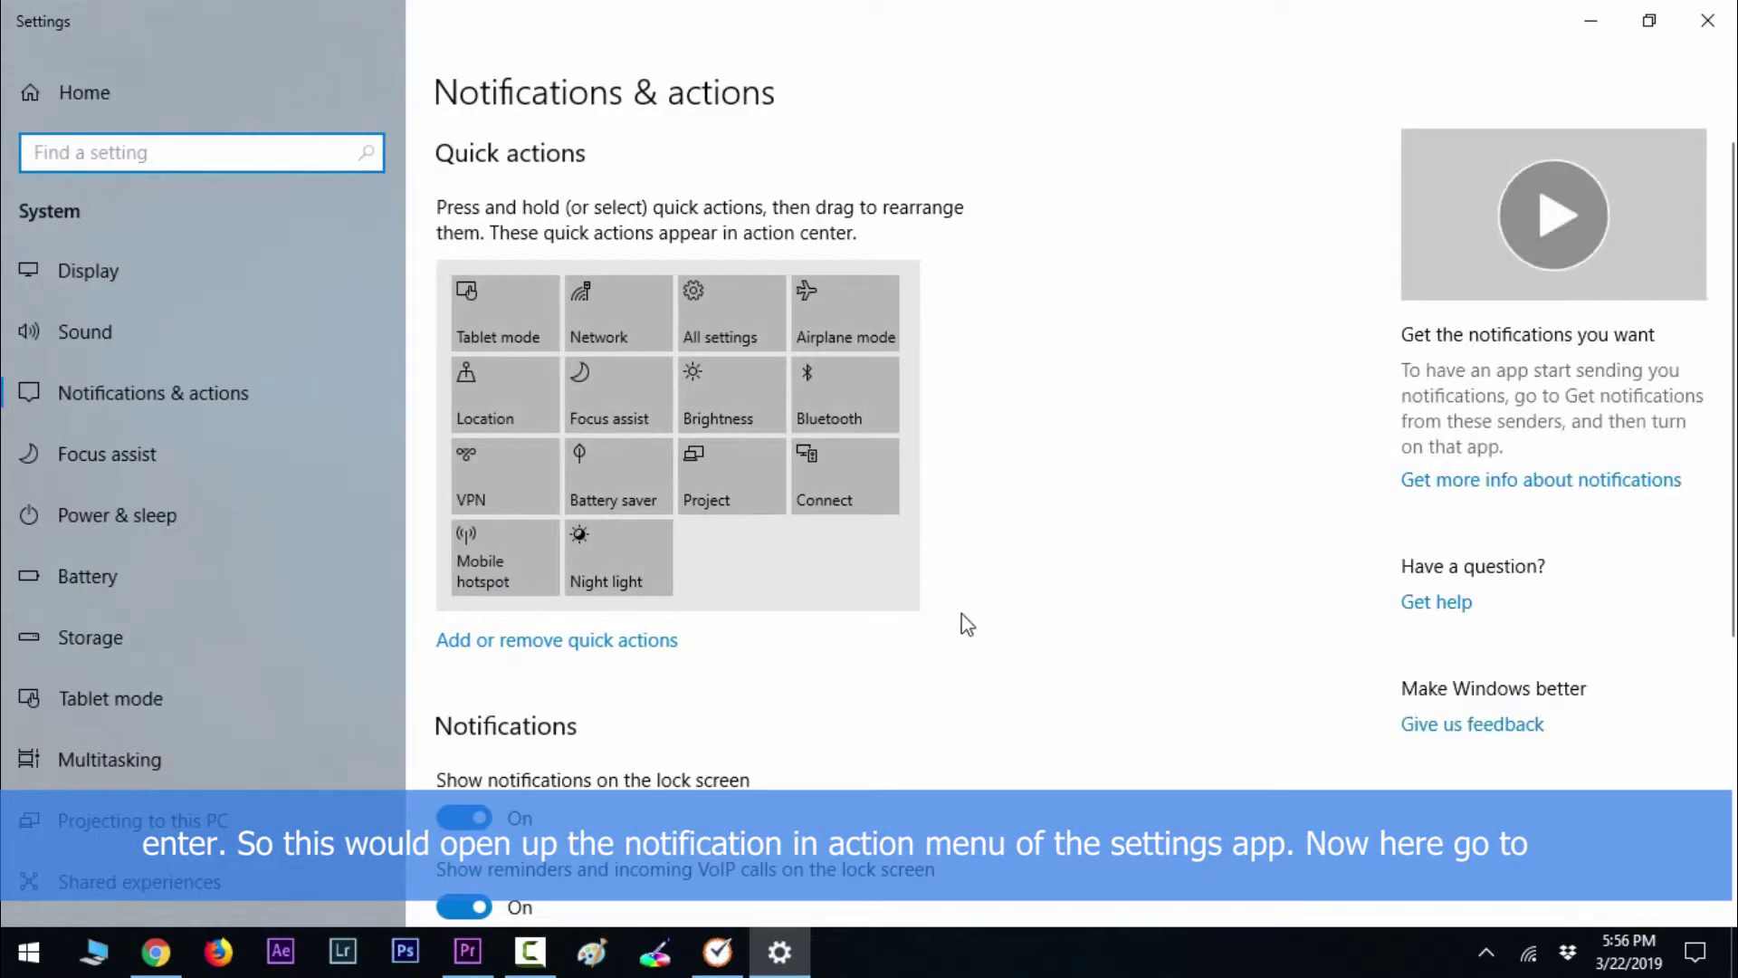
left_click(659, 643)
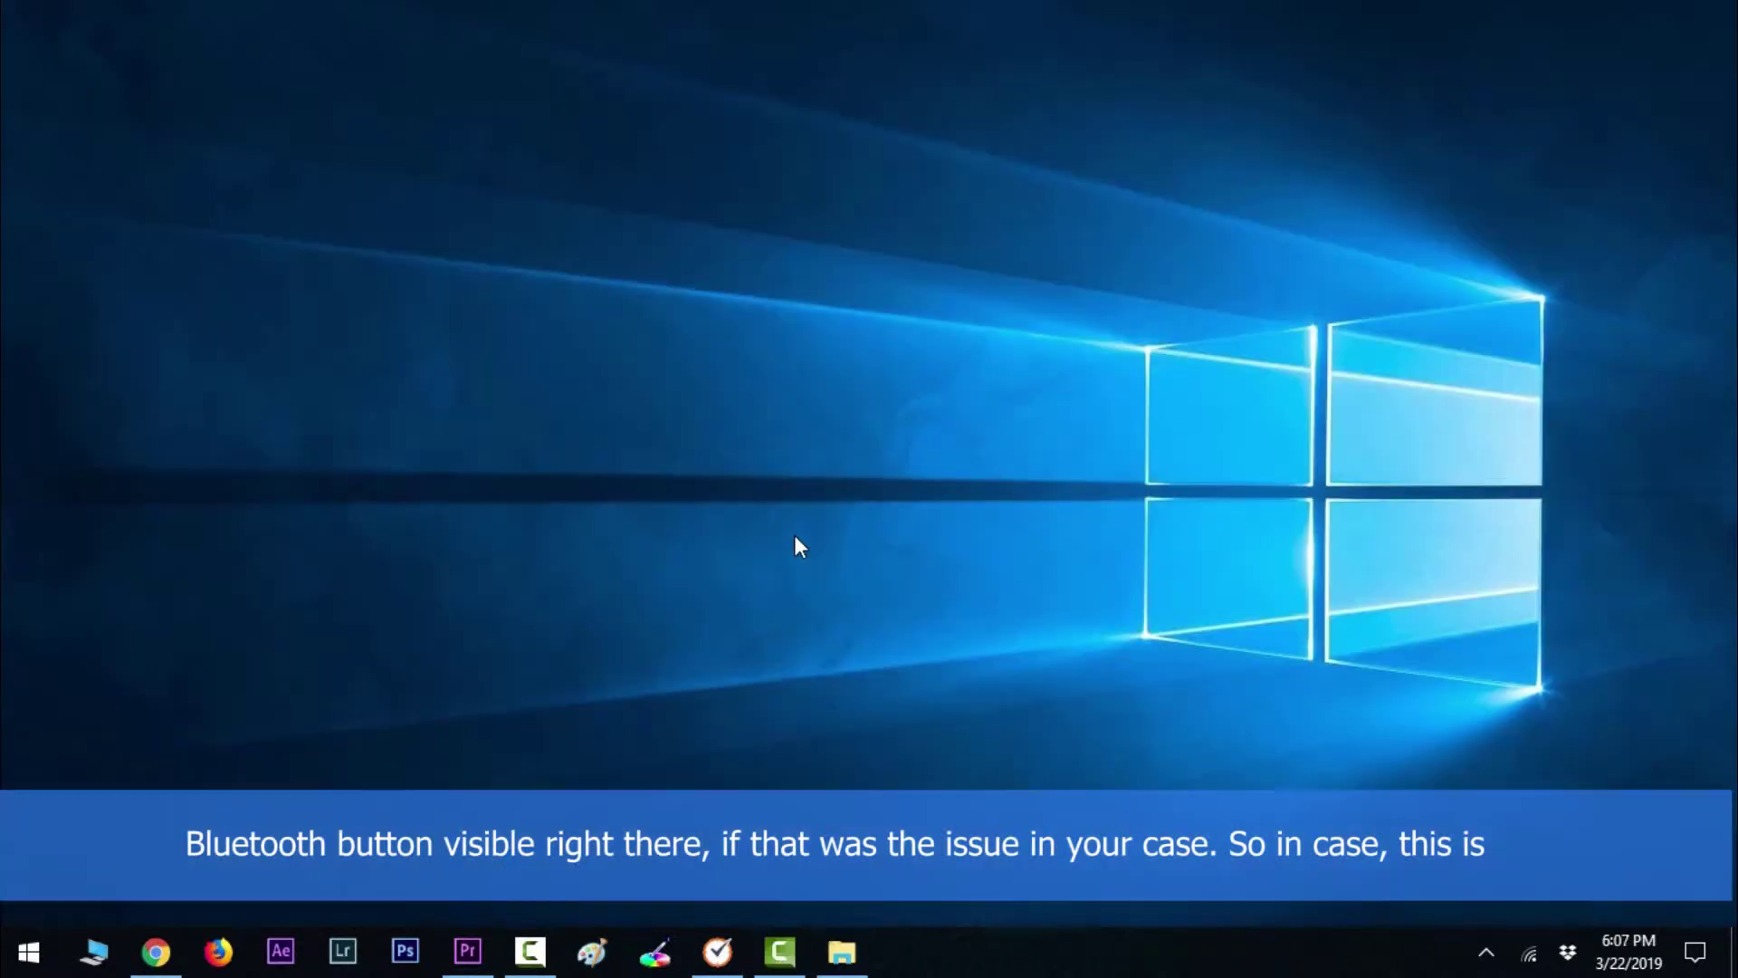
Open the Bluetooth & other devices settings page from the Run box
key("super+r")
left_click_drag(258, 693, 770, 341)
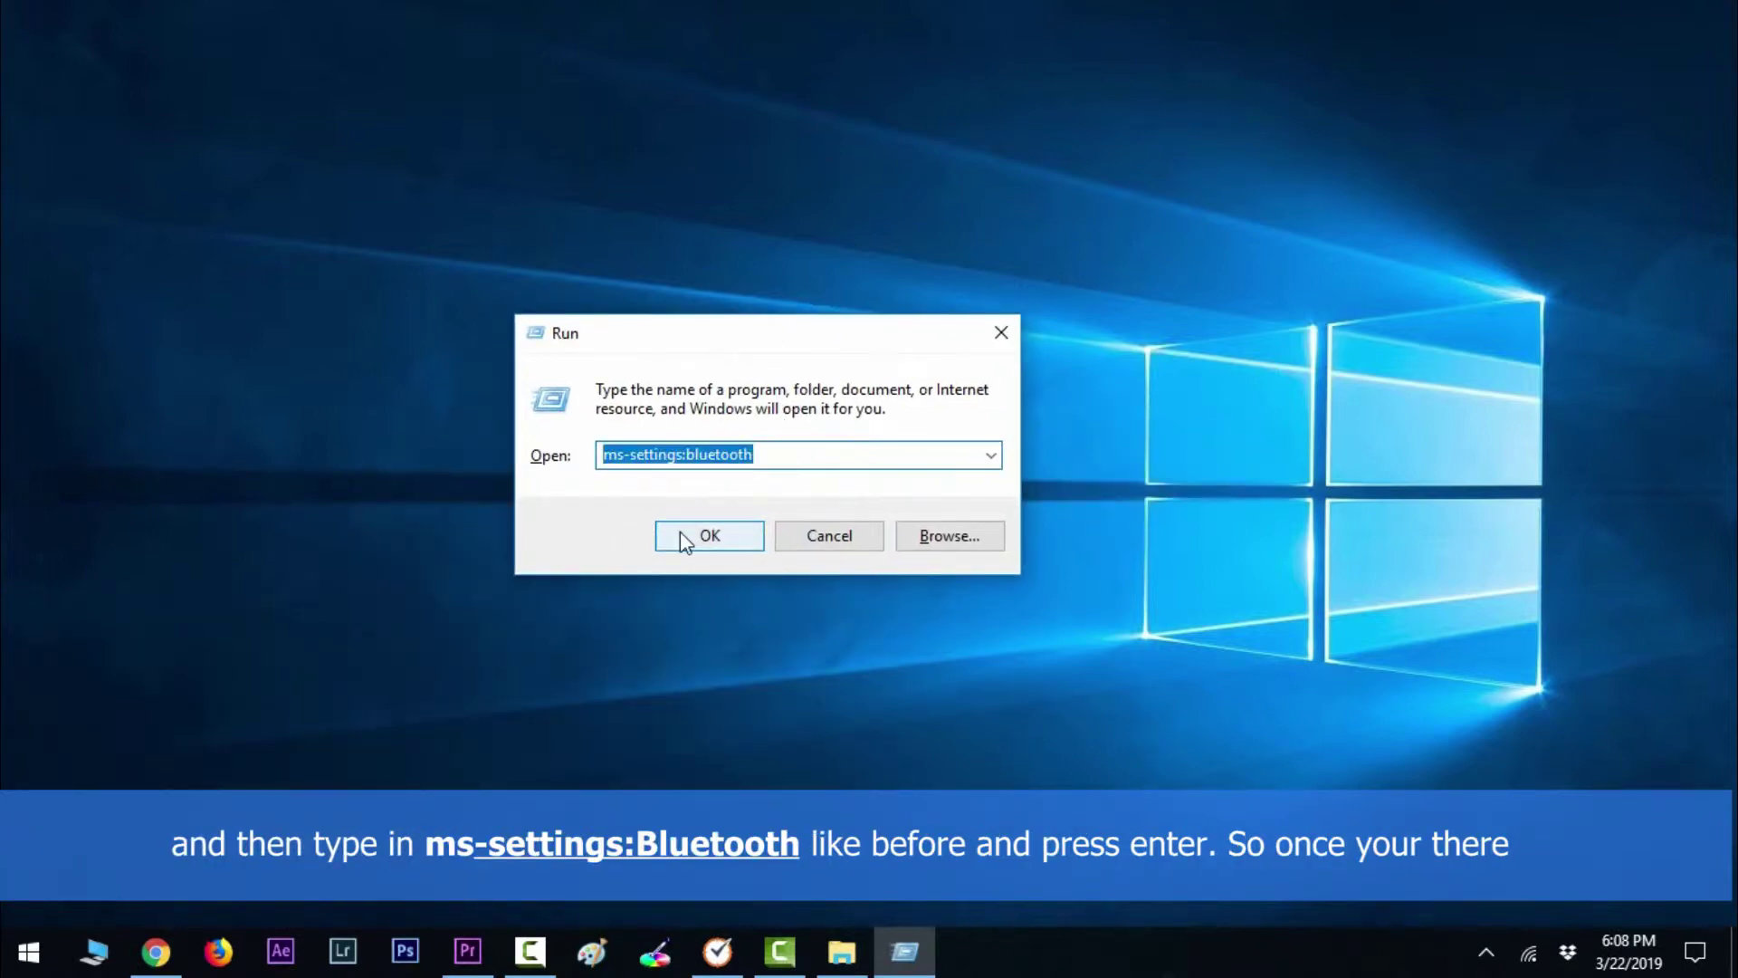
left_click(708, 535)
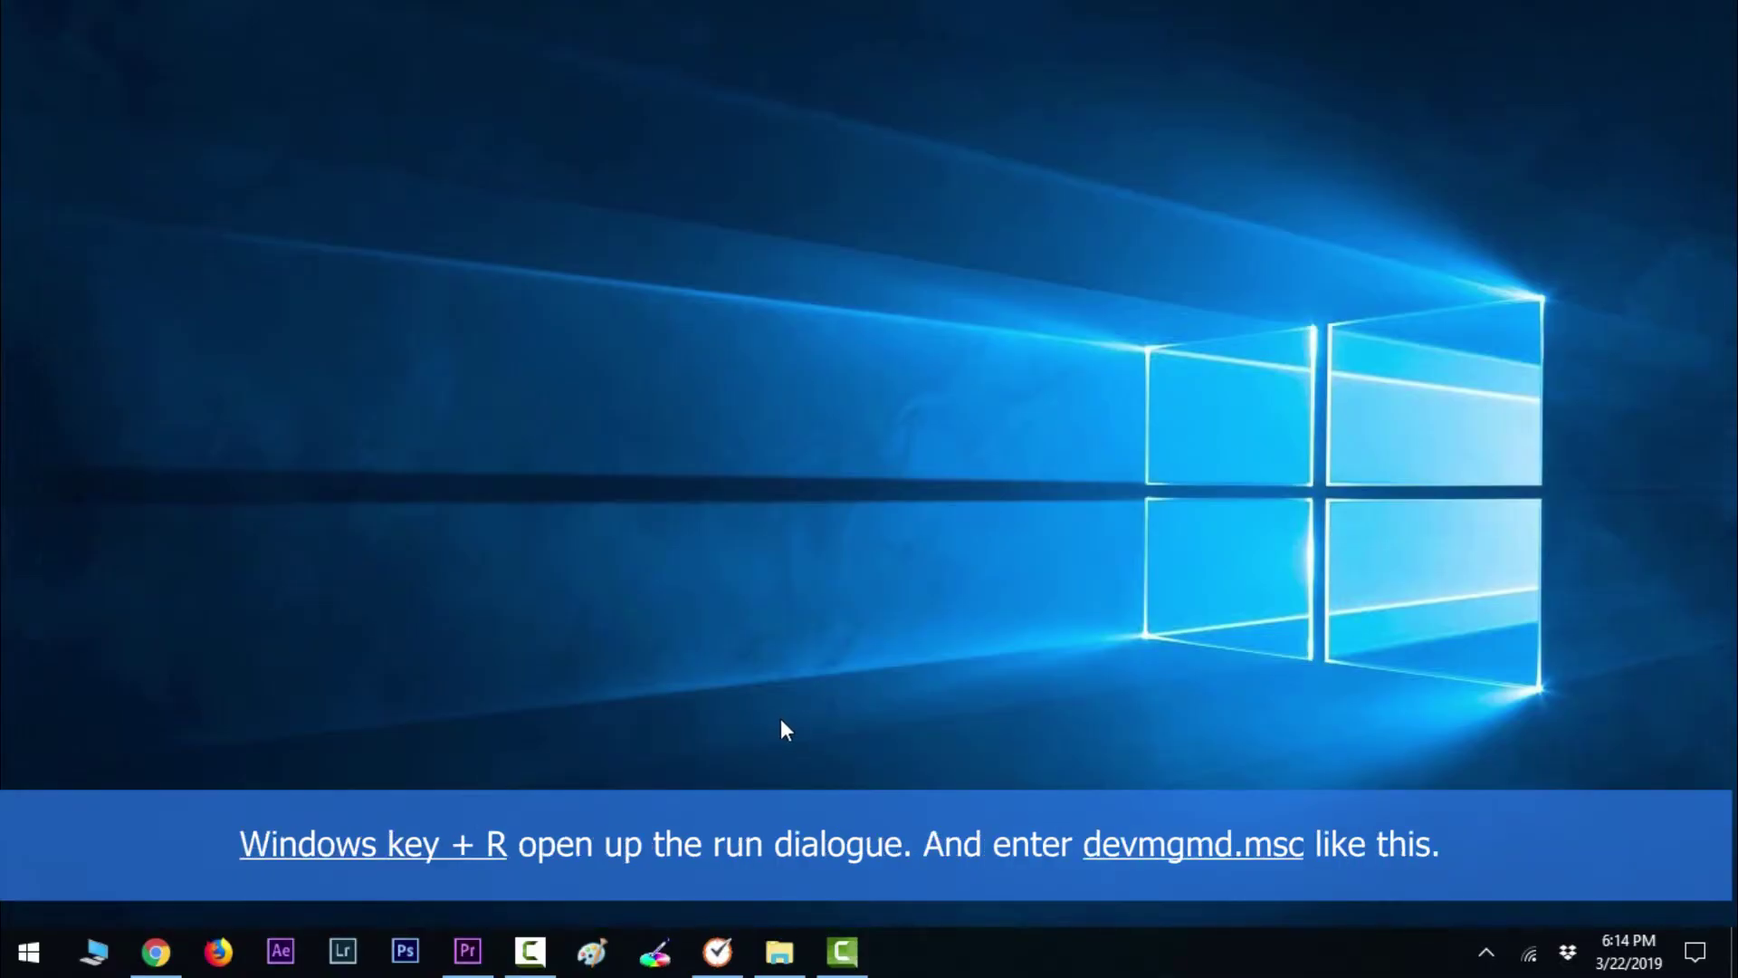
Launch Device Manager with devmgmt.msc and expand the Bluetooth category
key("super+r")
left_click_drag(391, 679, 827, 380)
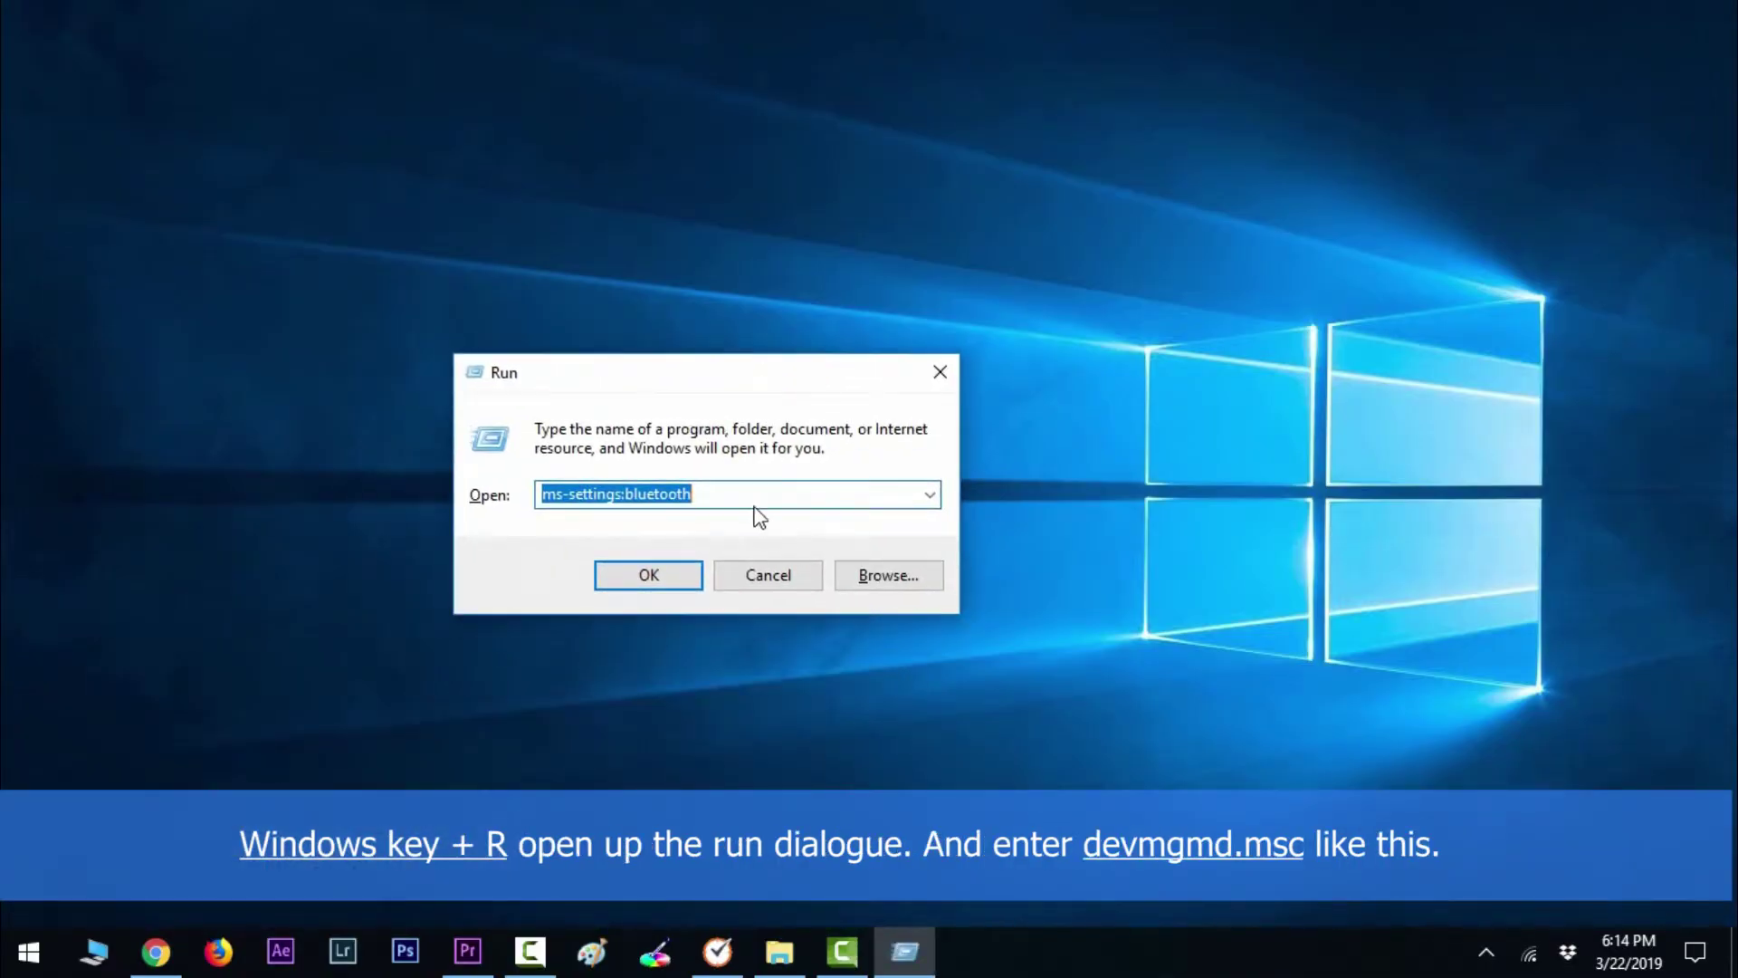
key("BackSpace")
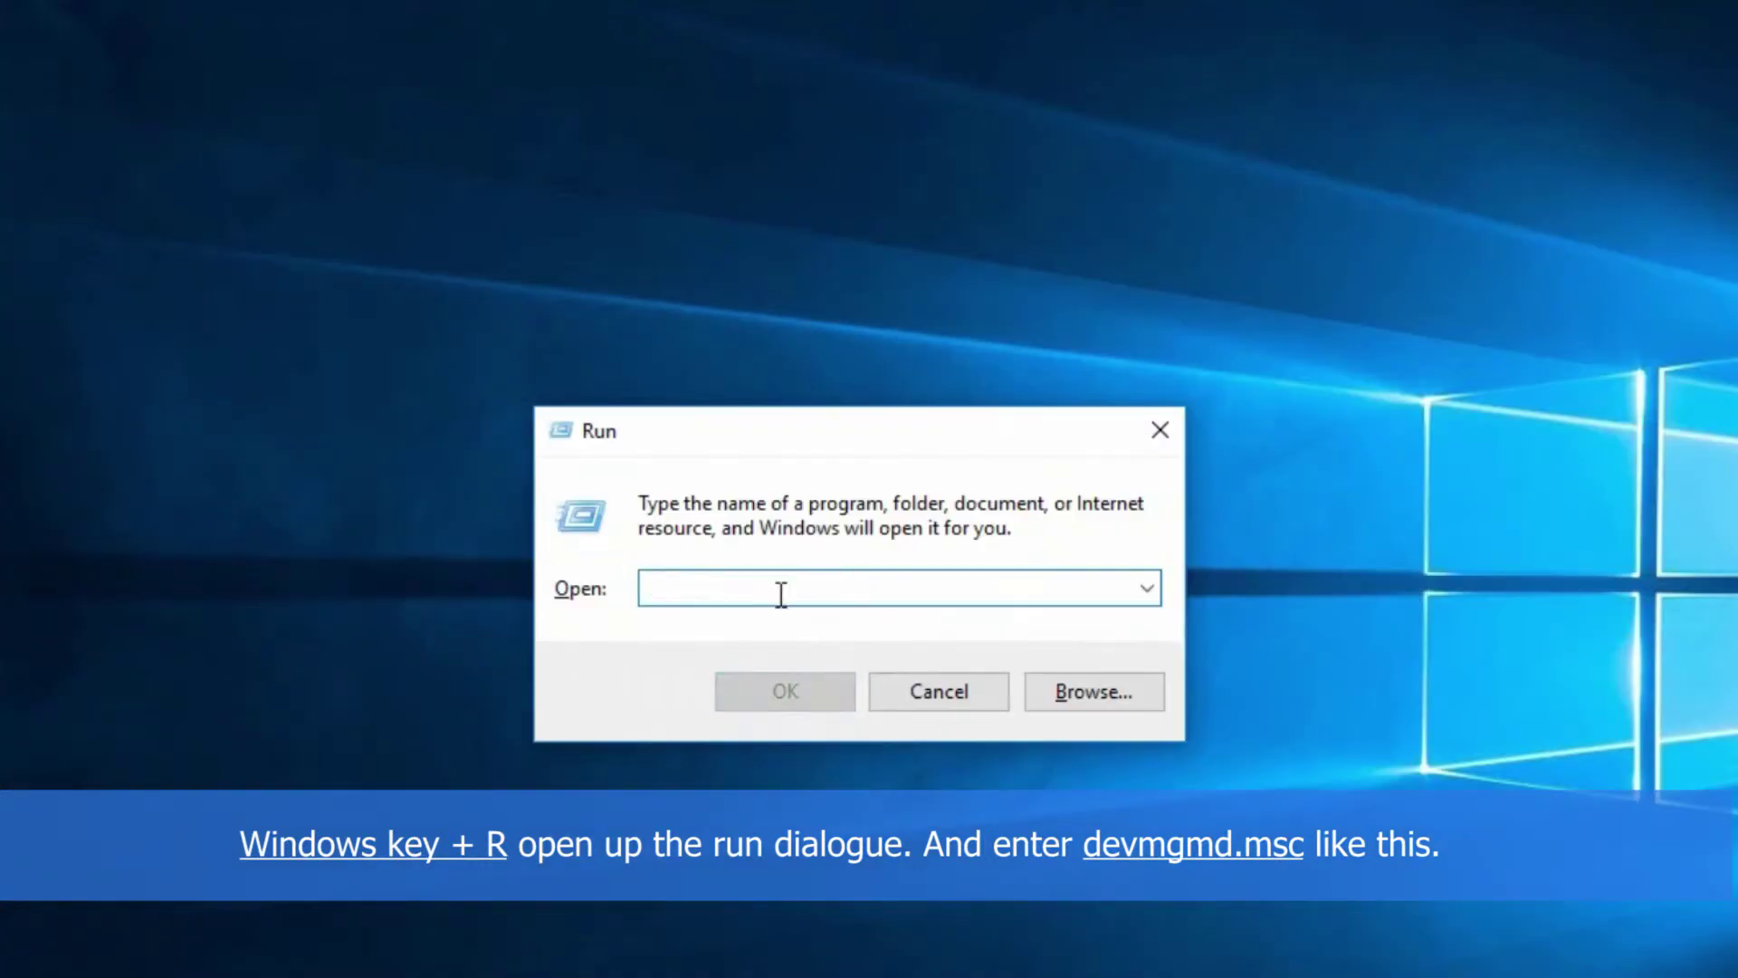
type("devmgmt.msc")
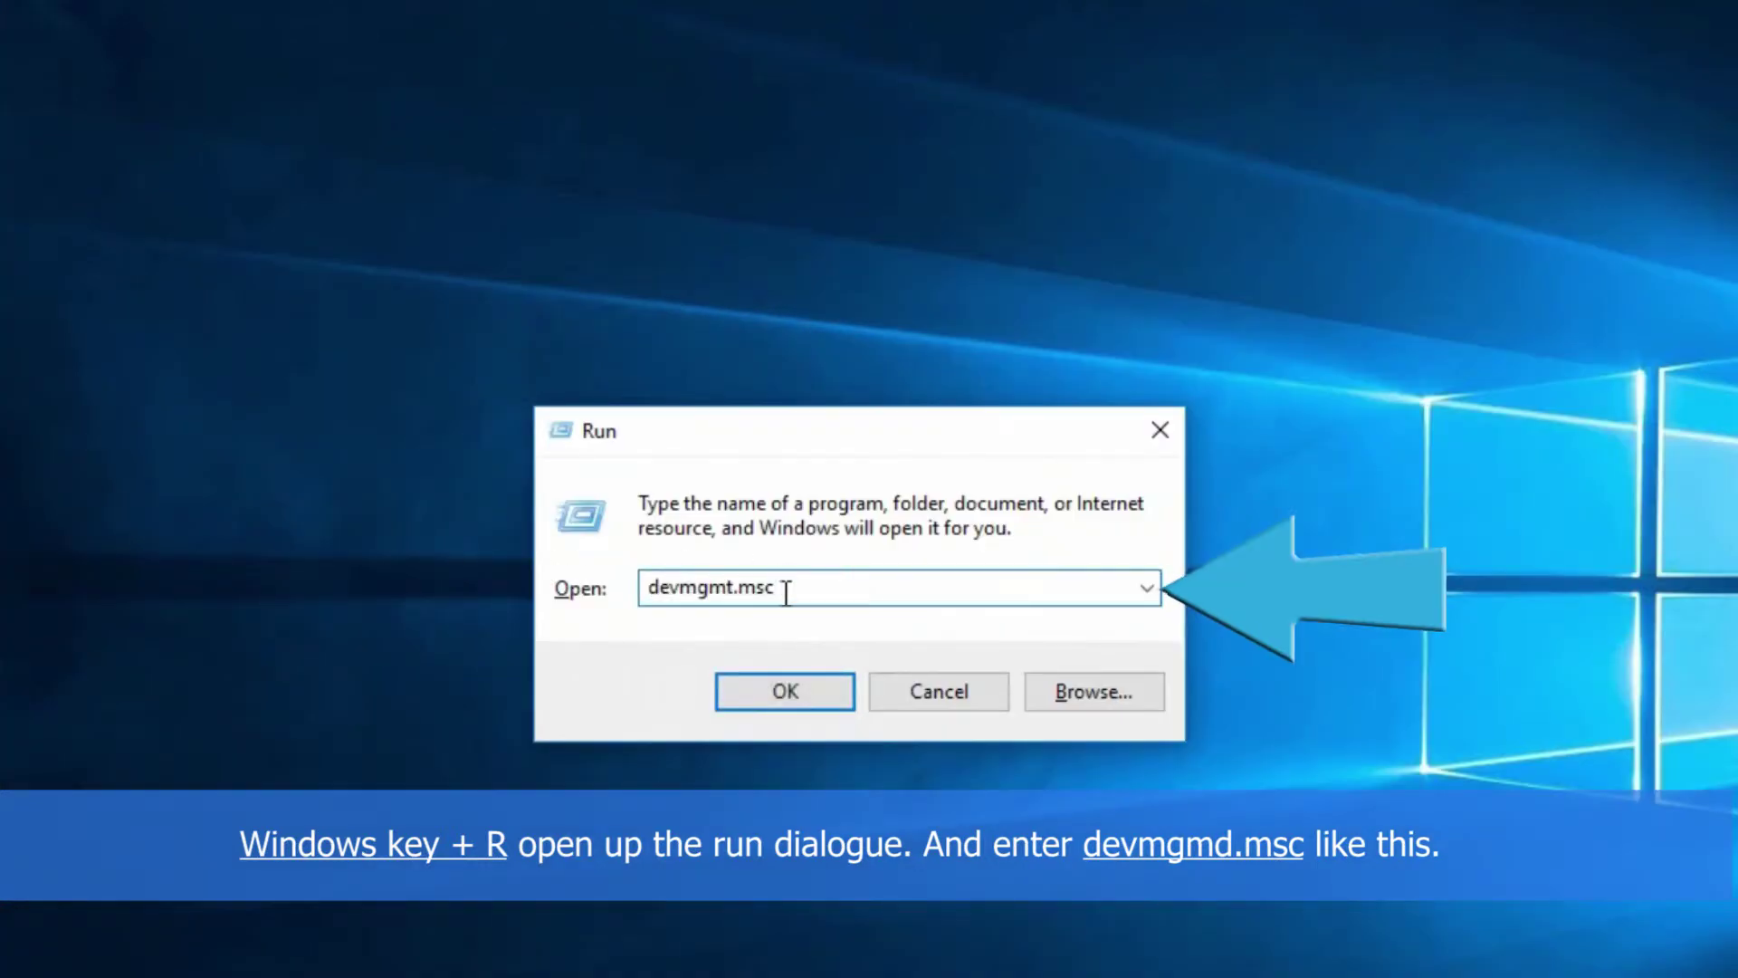
left_click(785, 691)
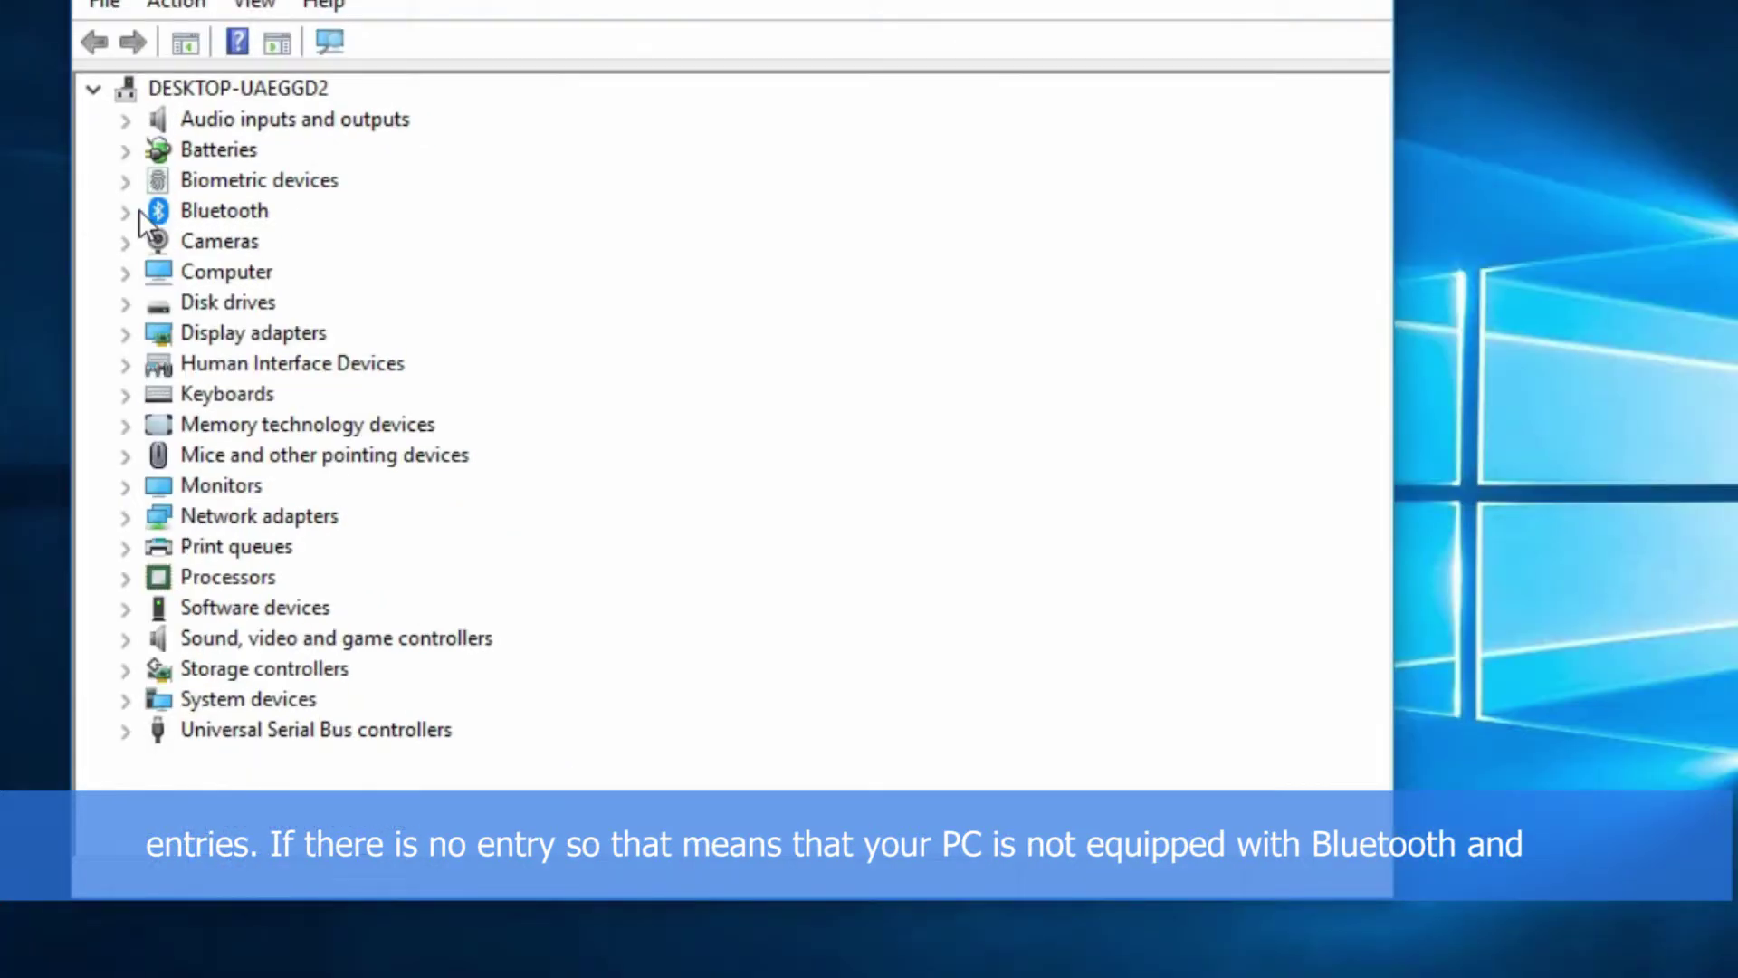
left_click(135, 210)
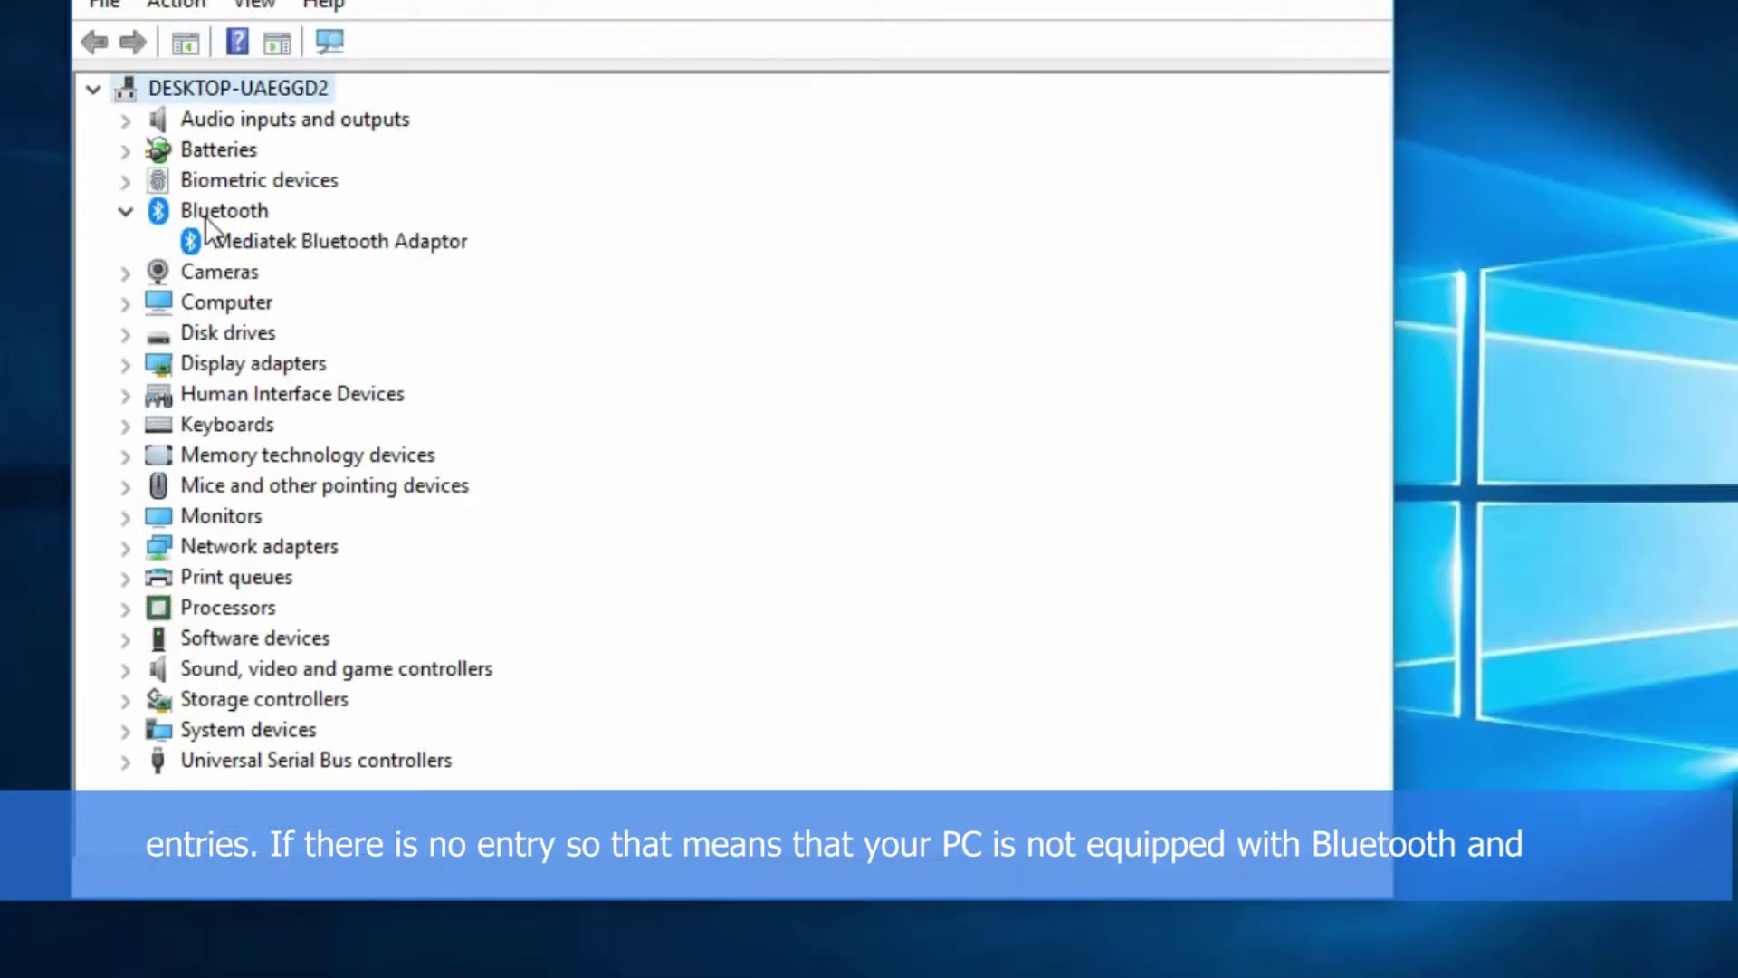
left_click(206, 213)
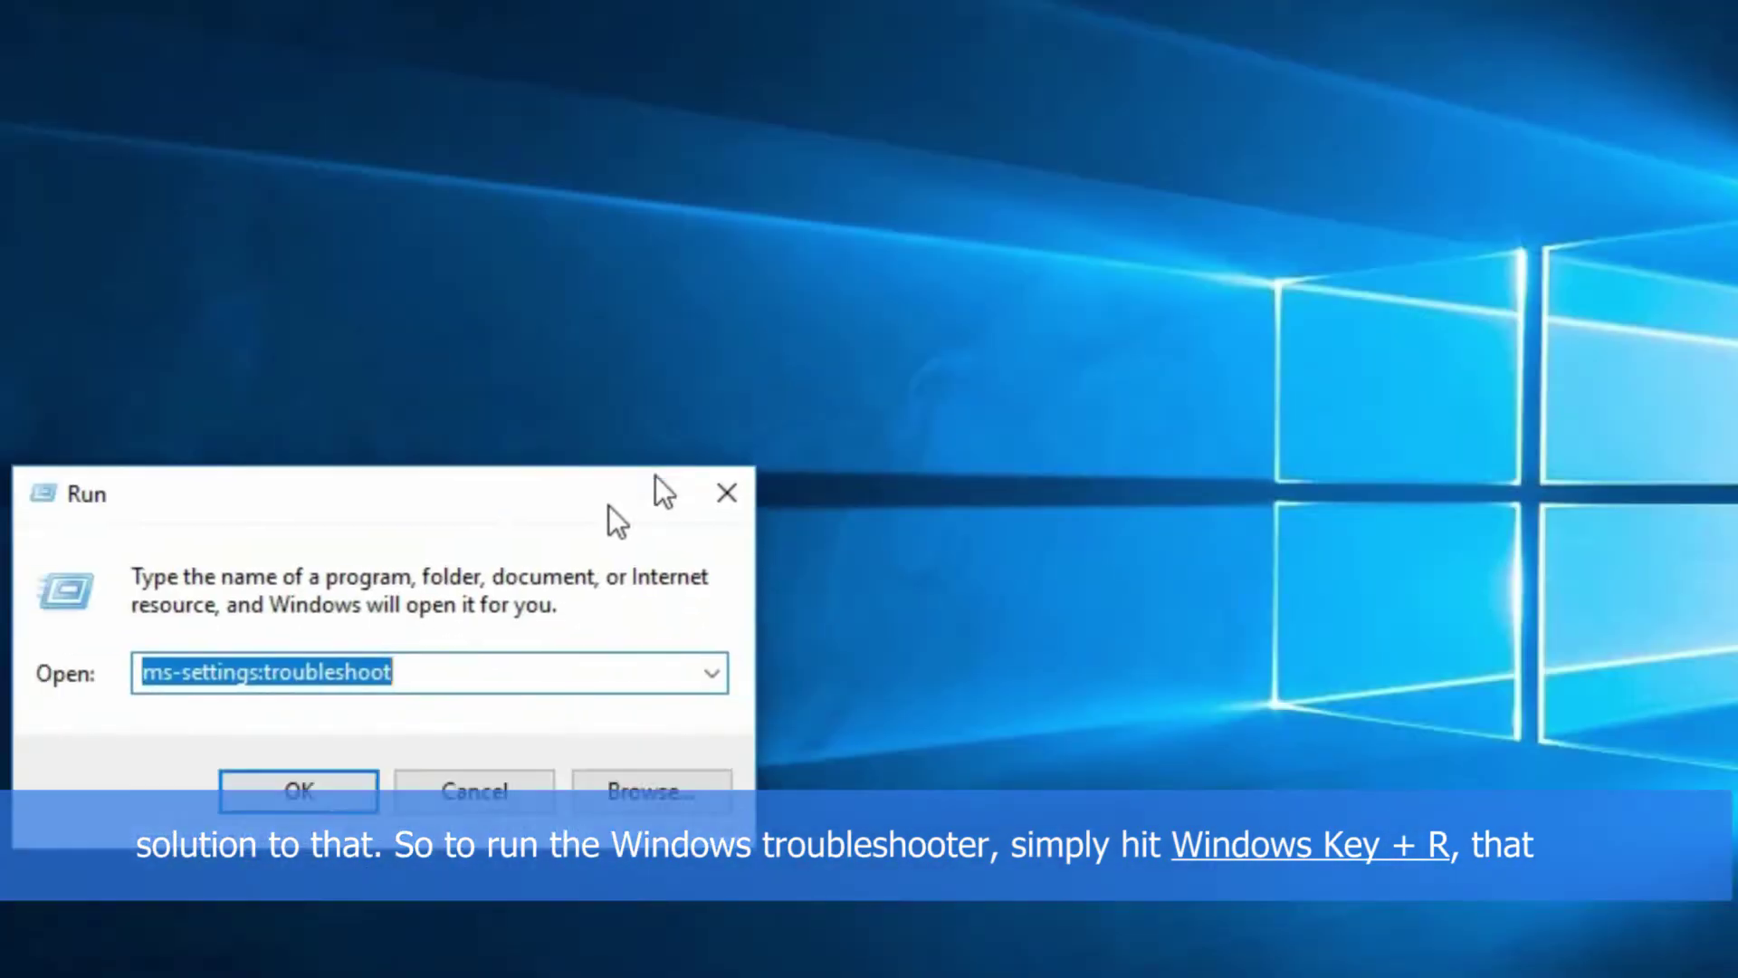
Launch ms-settings:troubleshoot to open the Troubleshoot settings page
left_click_drag(616, 520, 886, 374)
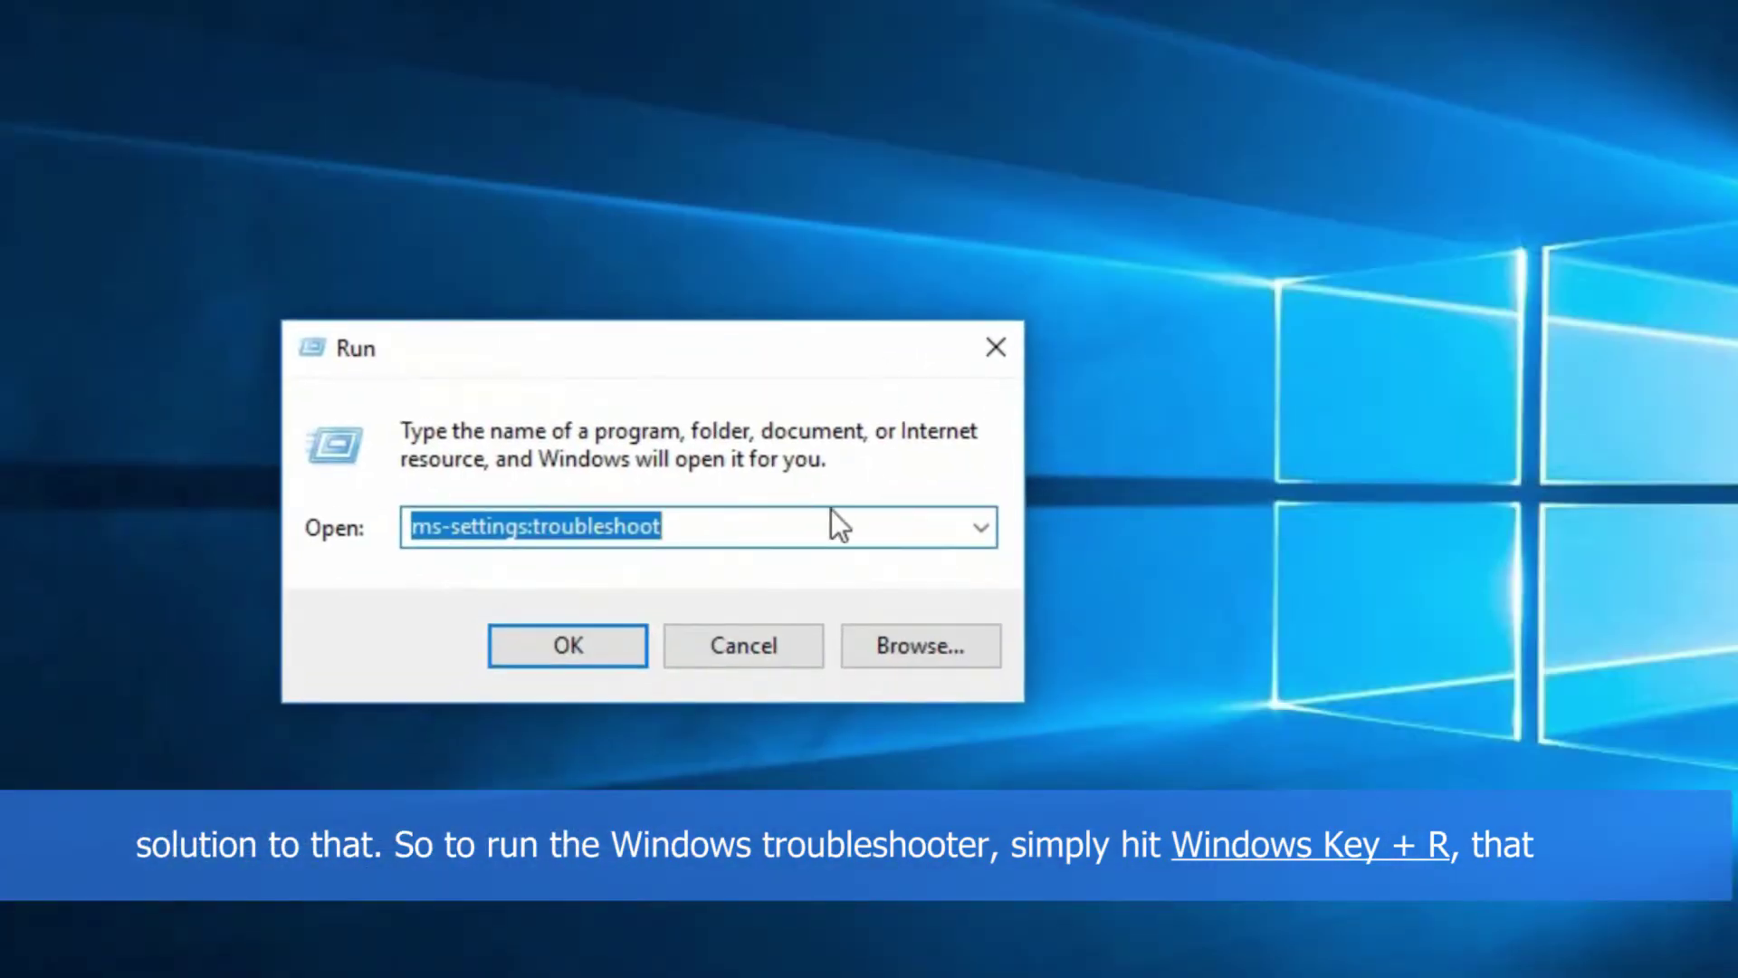
key("BackSpace")
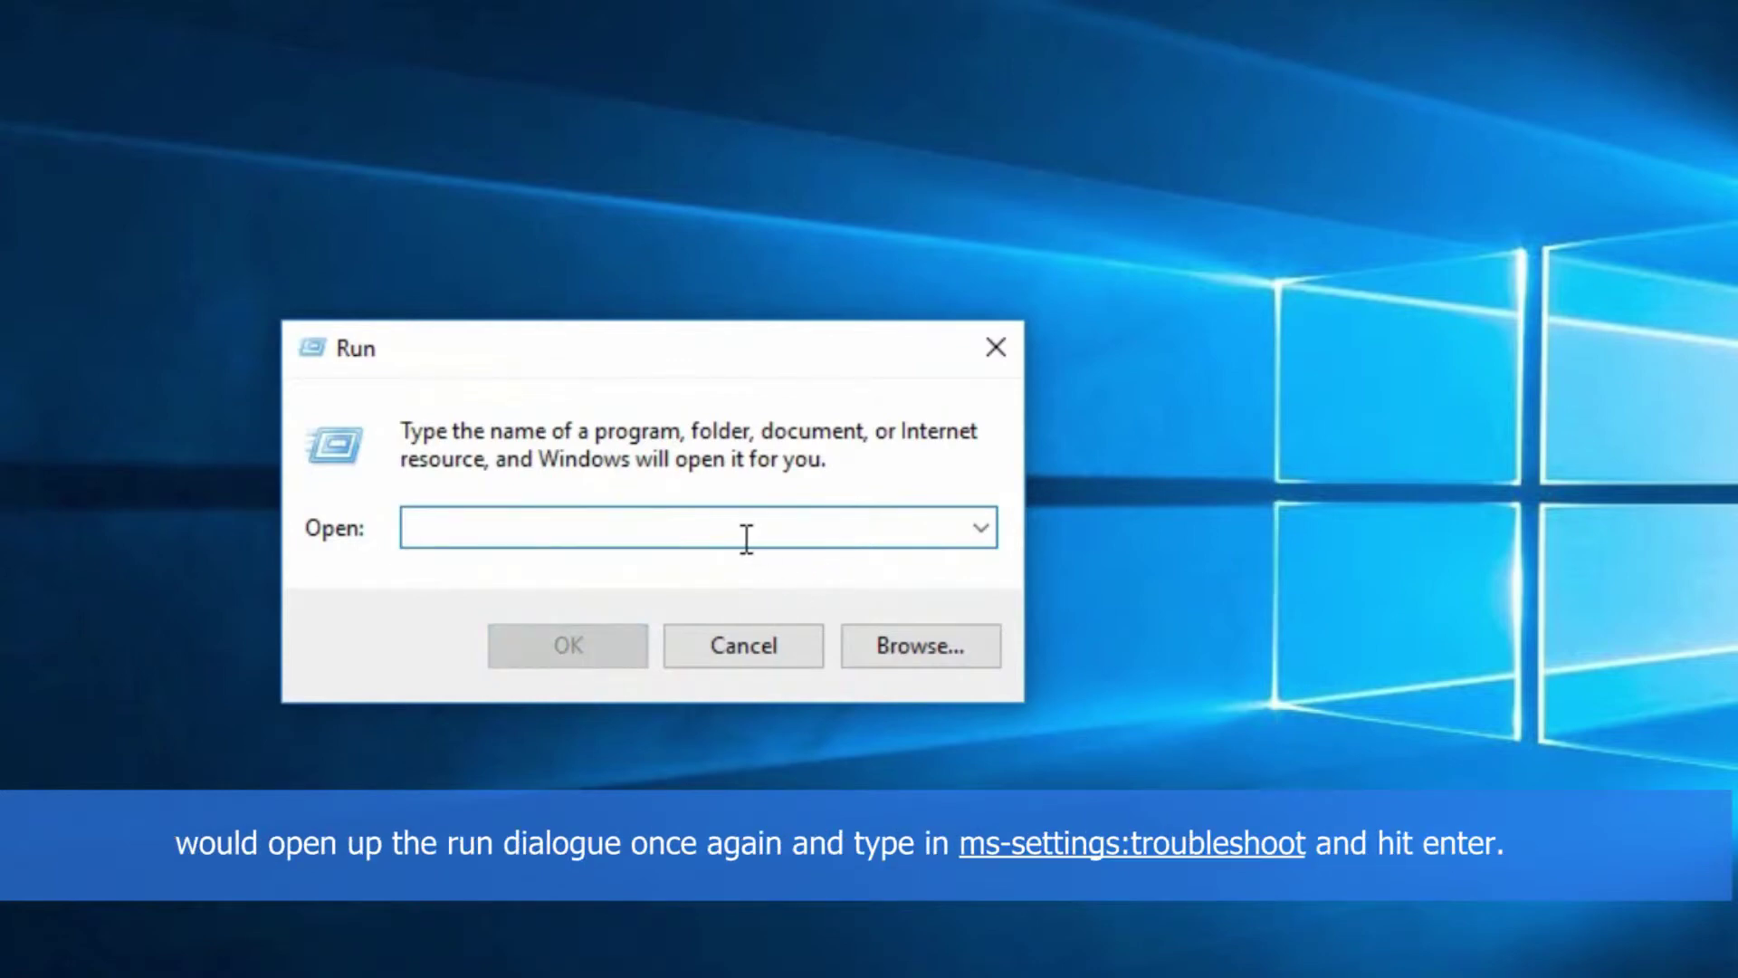
type("ms-settings:troubleshoot")
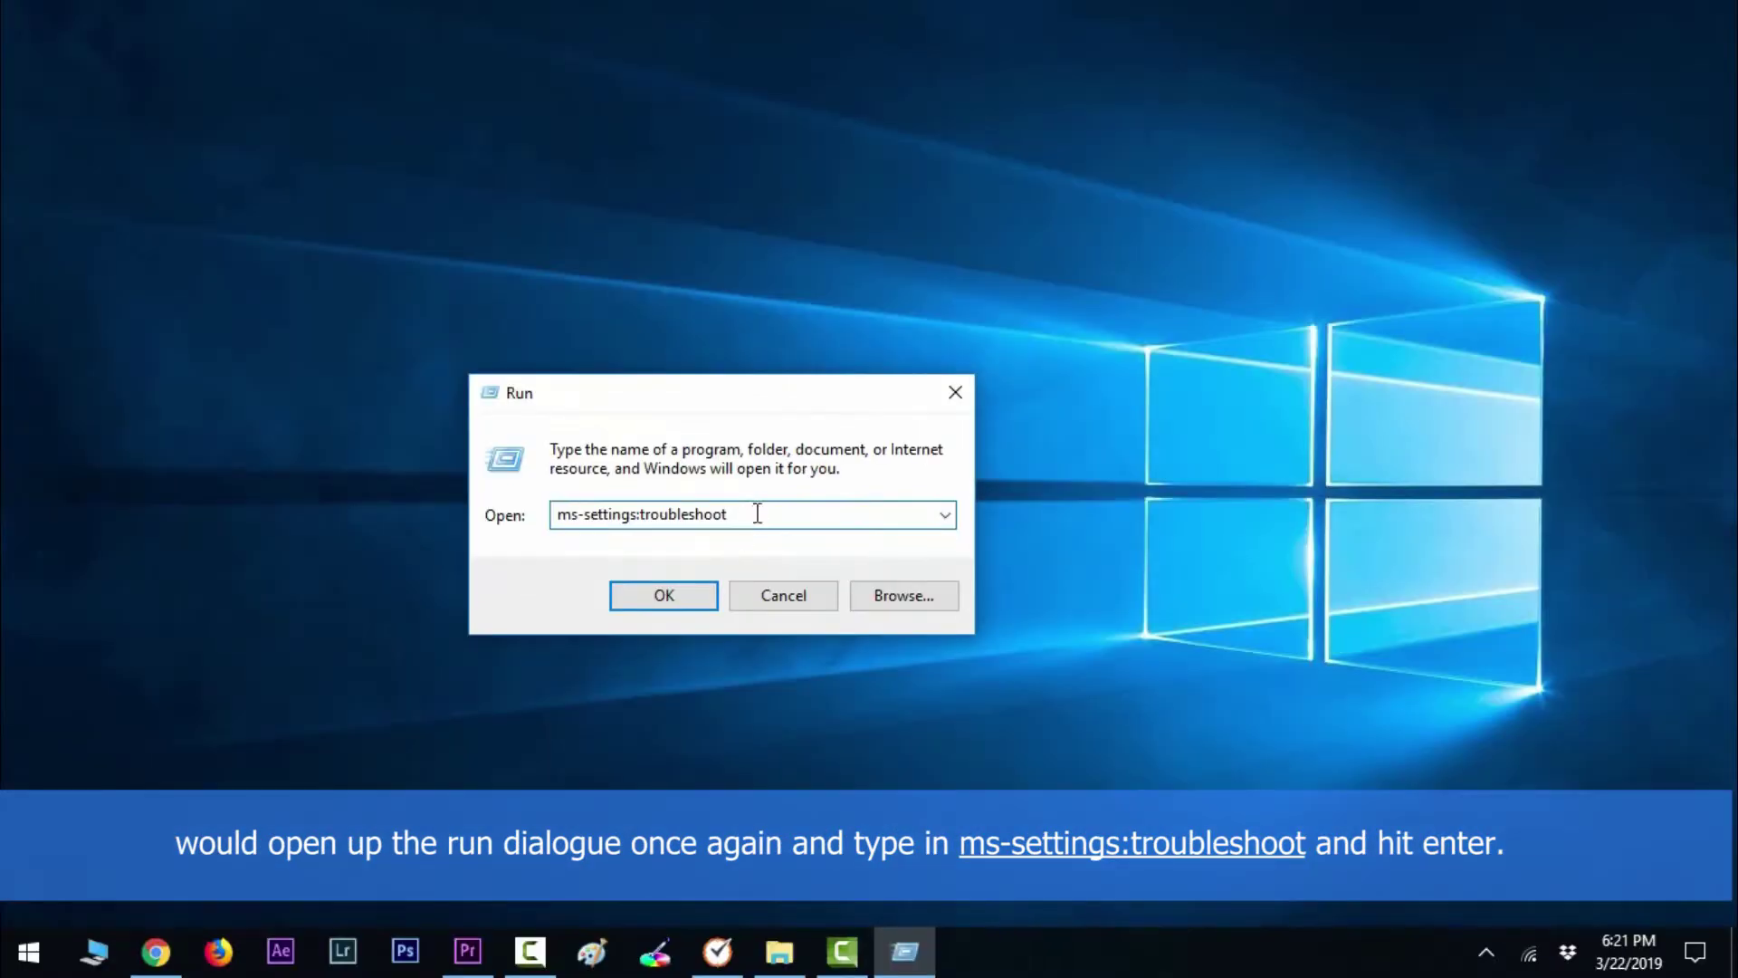
left_click_drag(712, 535, 329, 595)
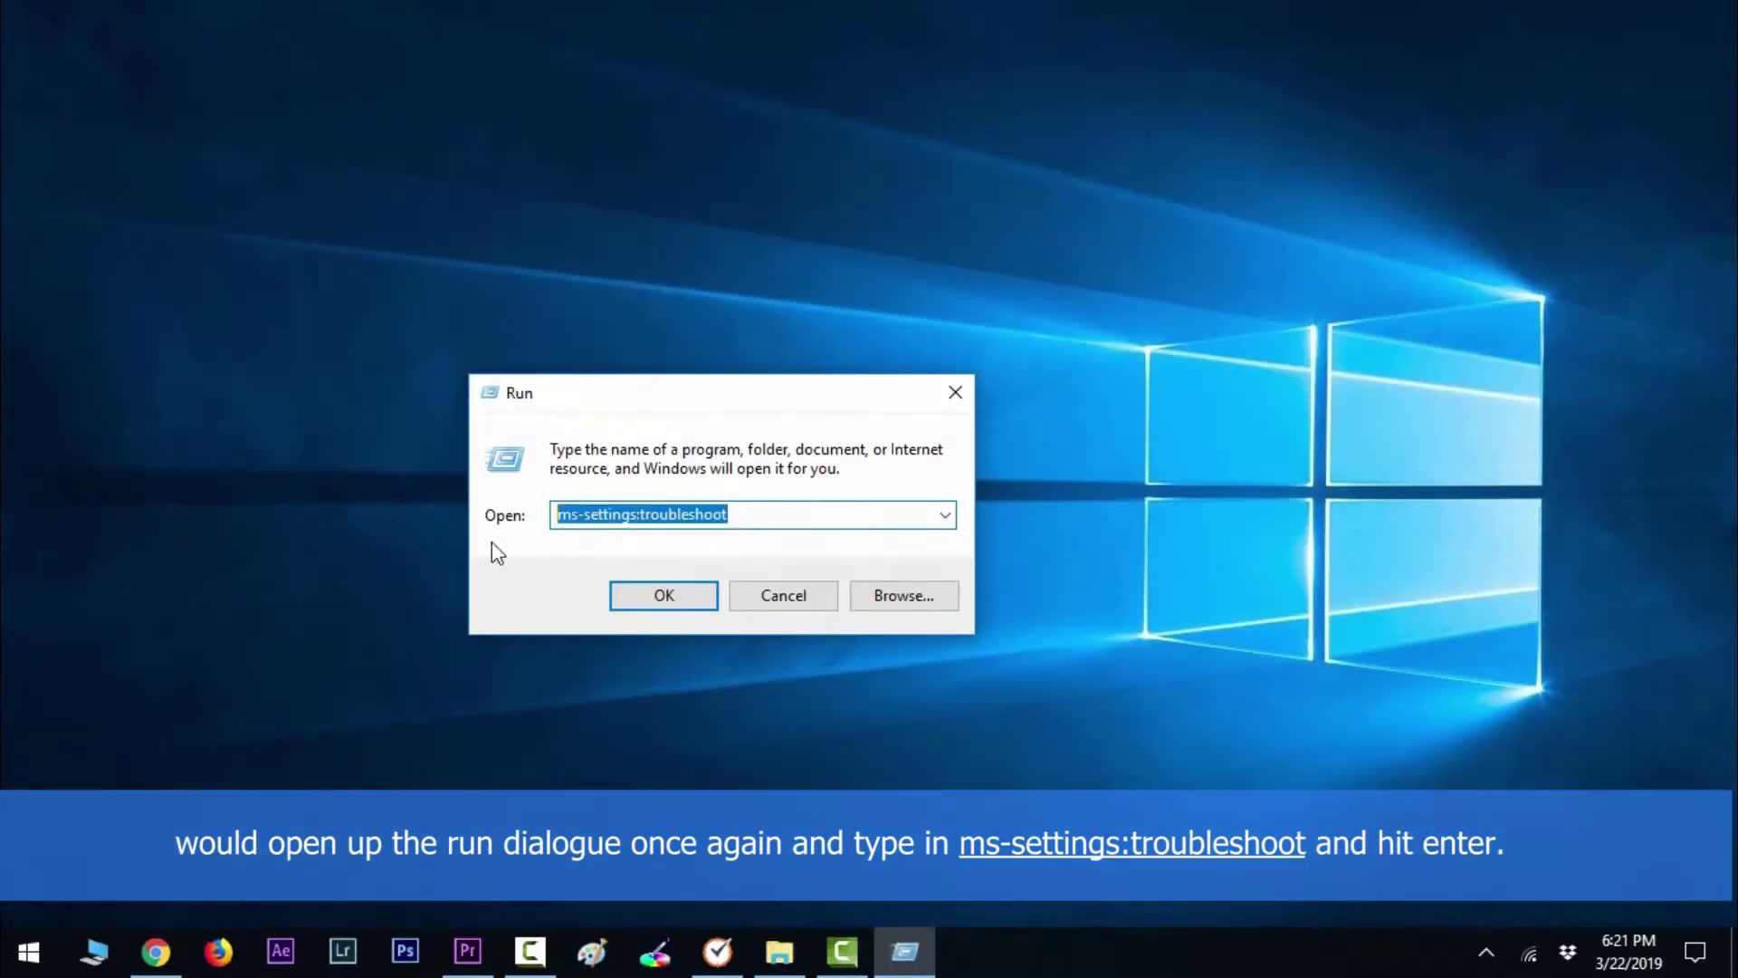
left_click(550, 650)
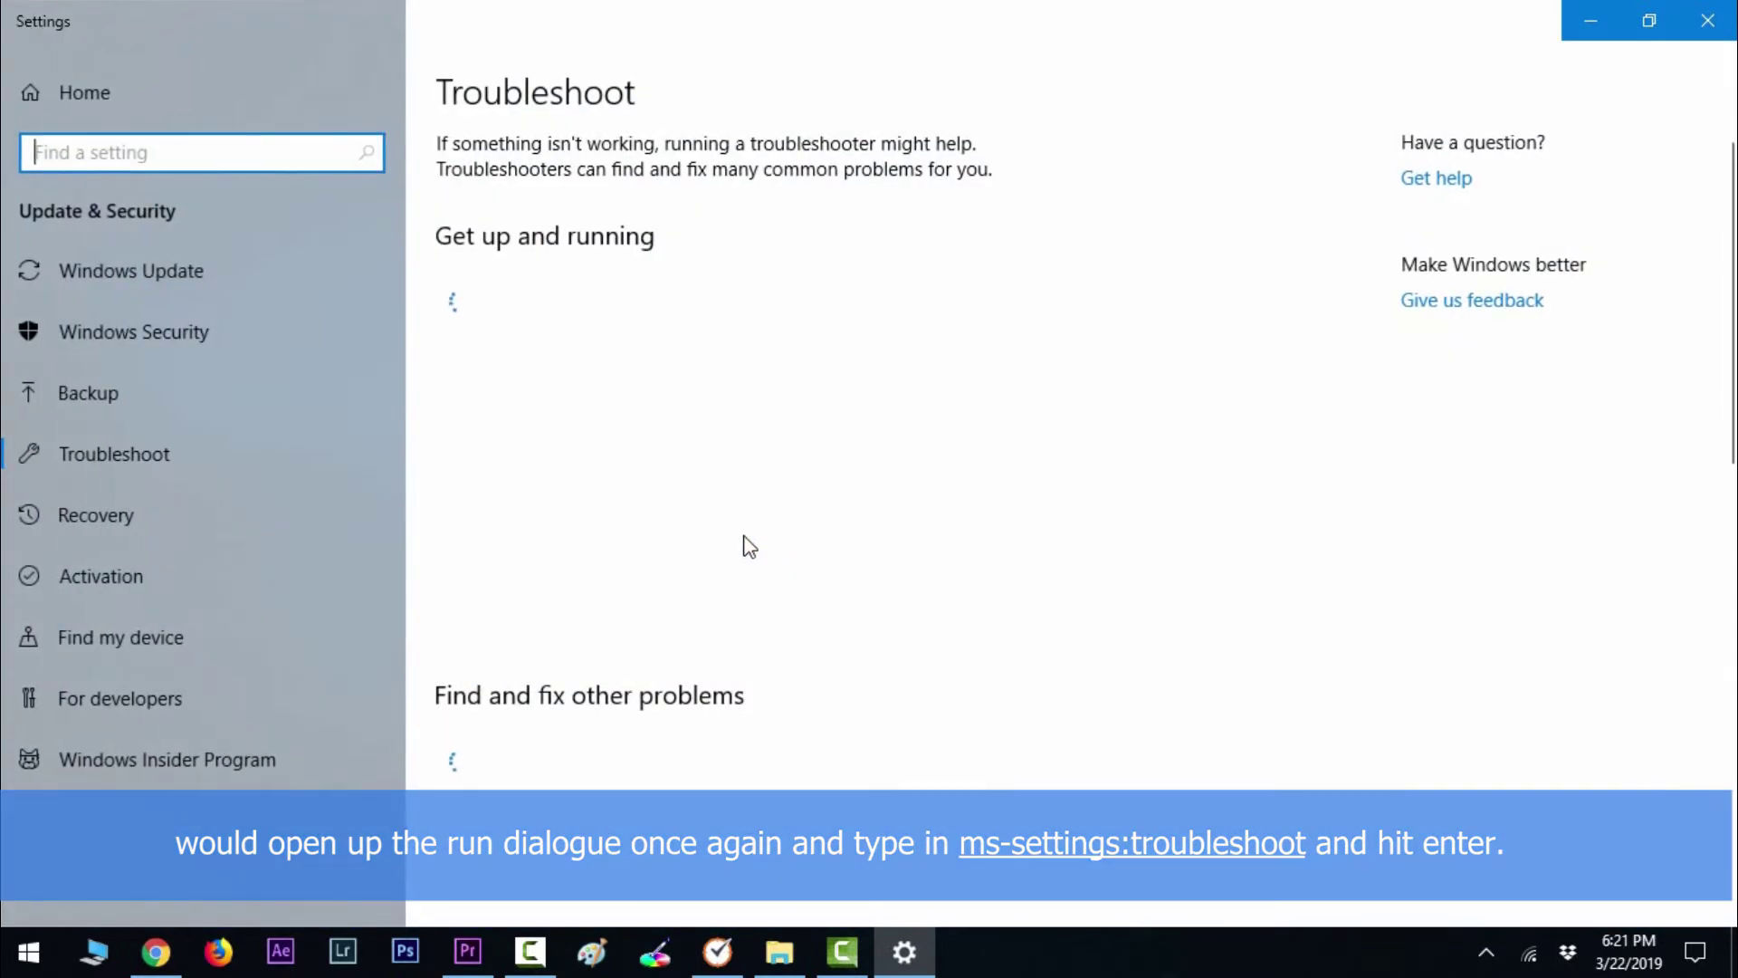
Run the Bluetooth troubleshooter from the Troubleshoot list
scroll(666, 489, "down", 3)
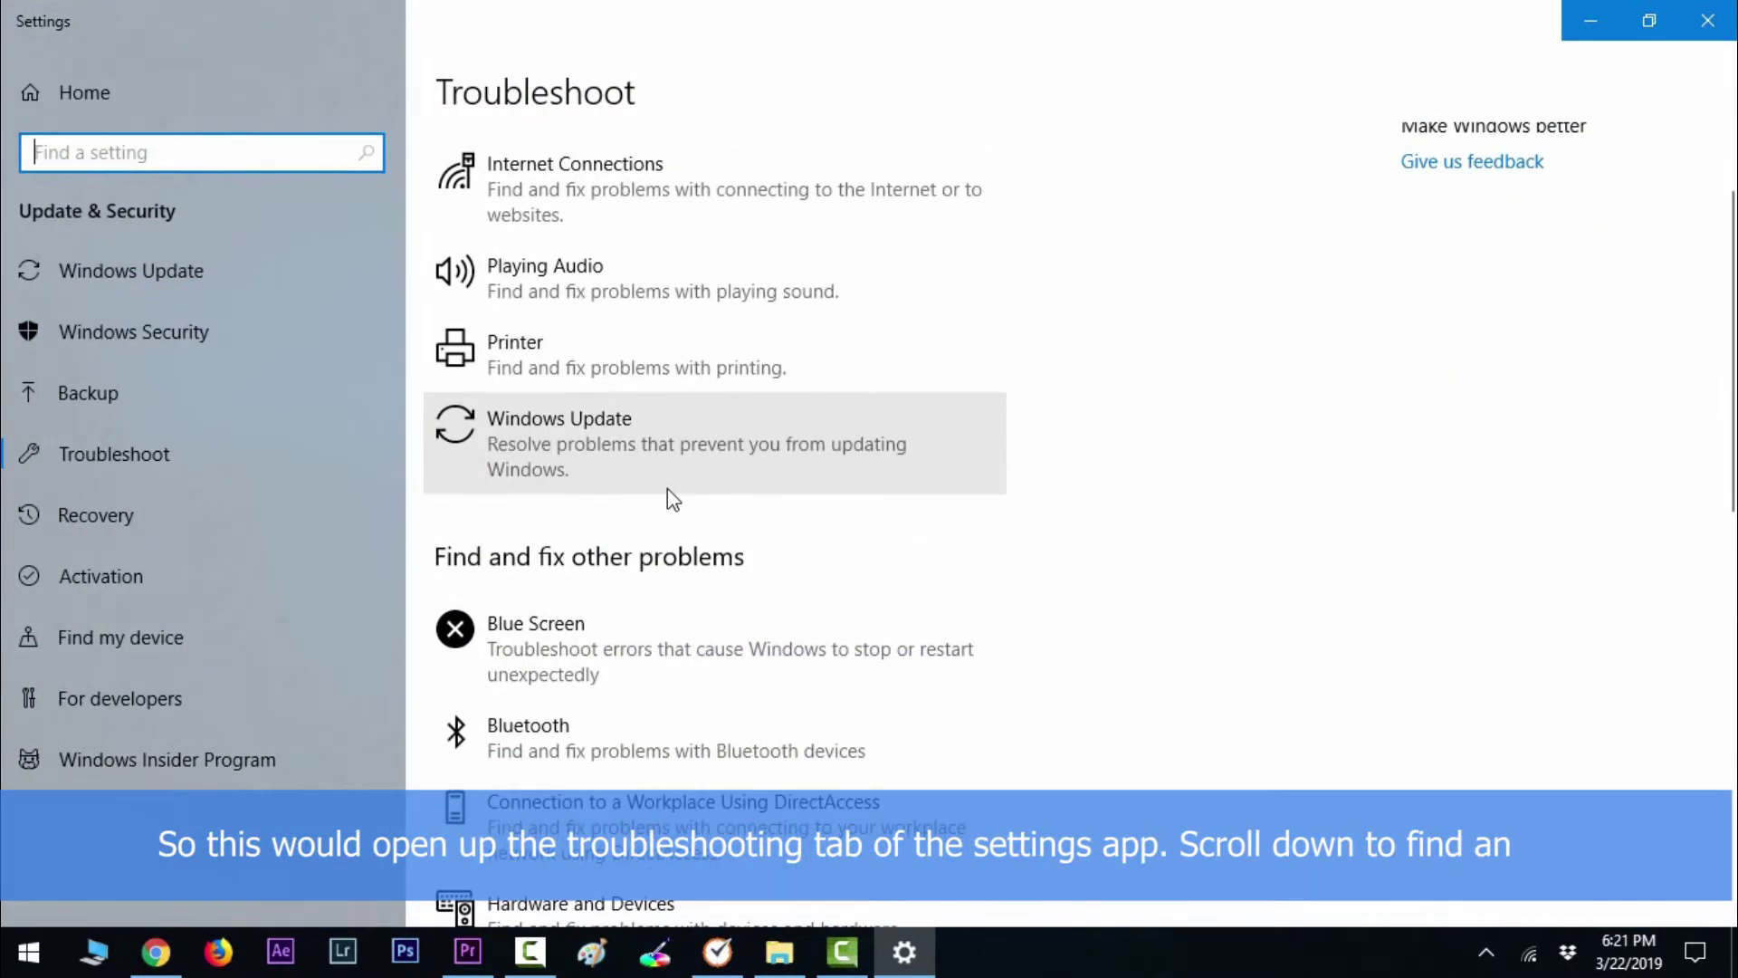
scroll(670, 475, "down", 2)
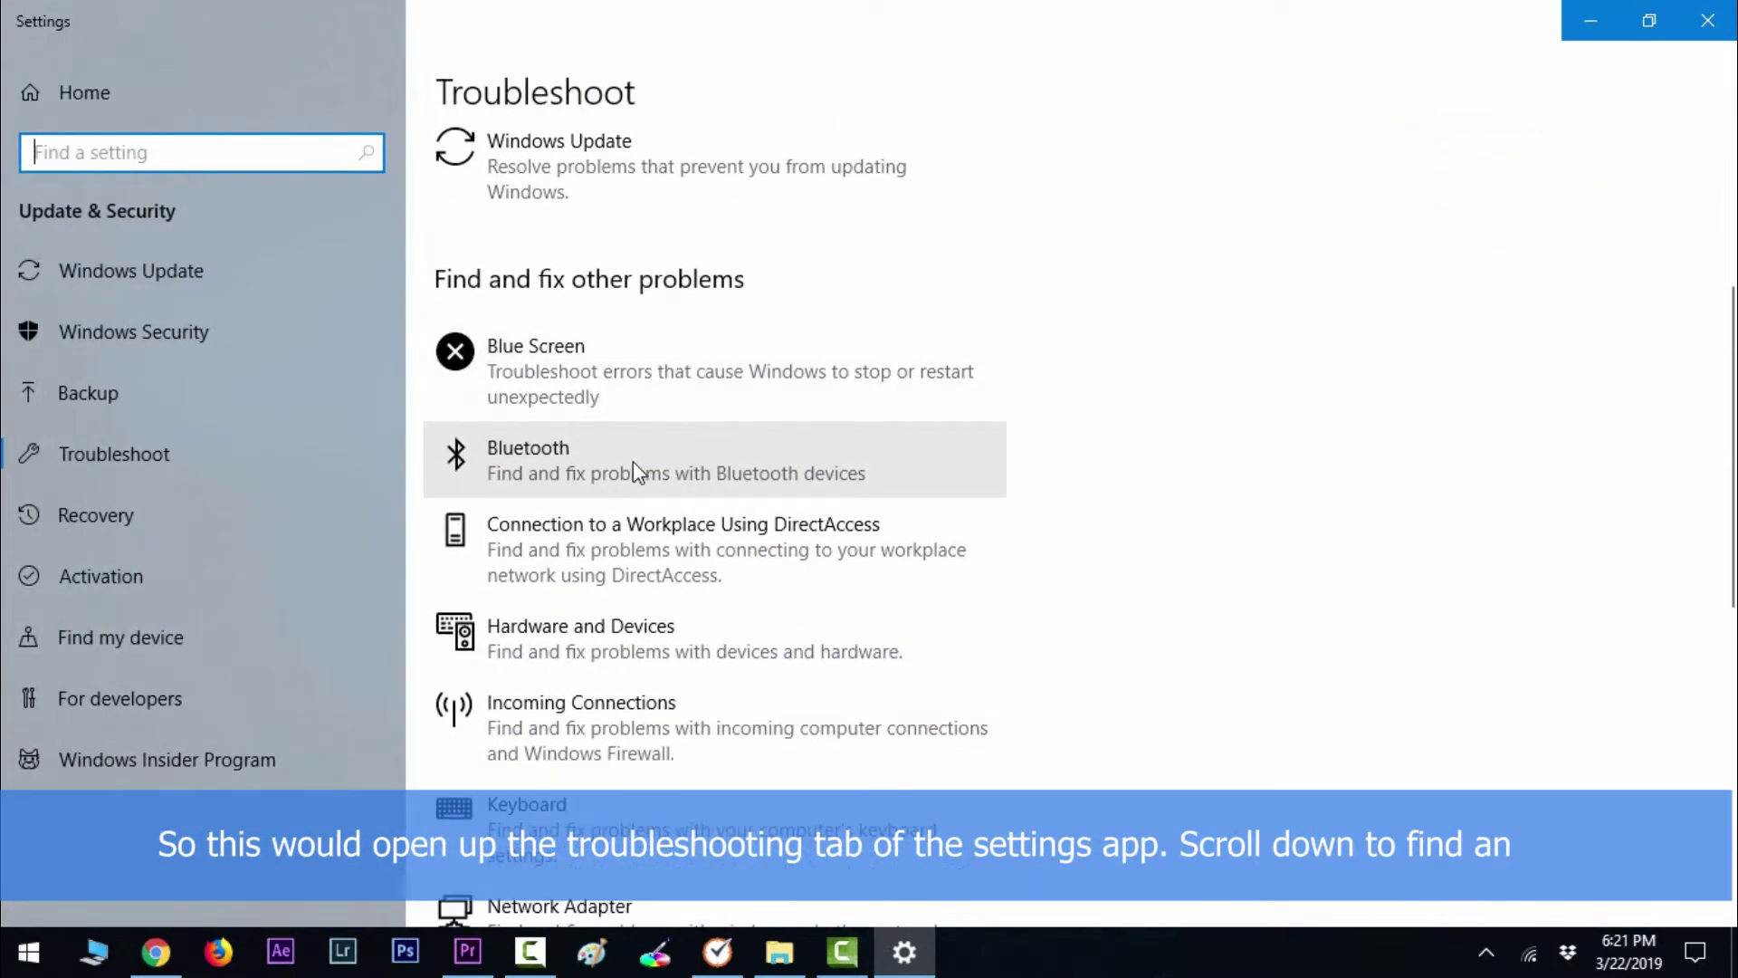
left_click(632, 461)
scroll(632, 462, "down", 1)
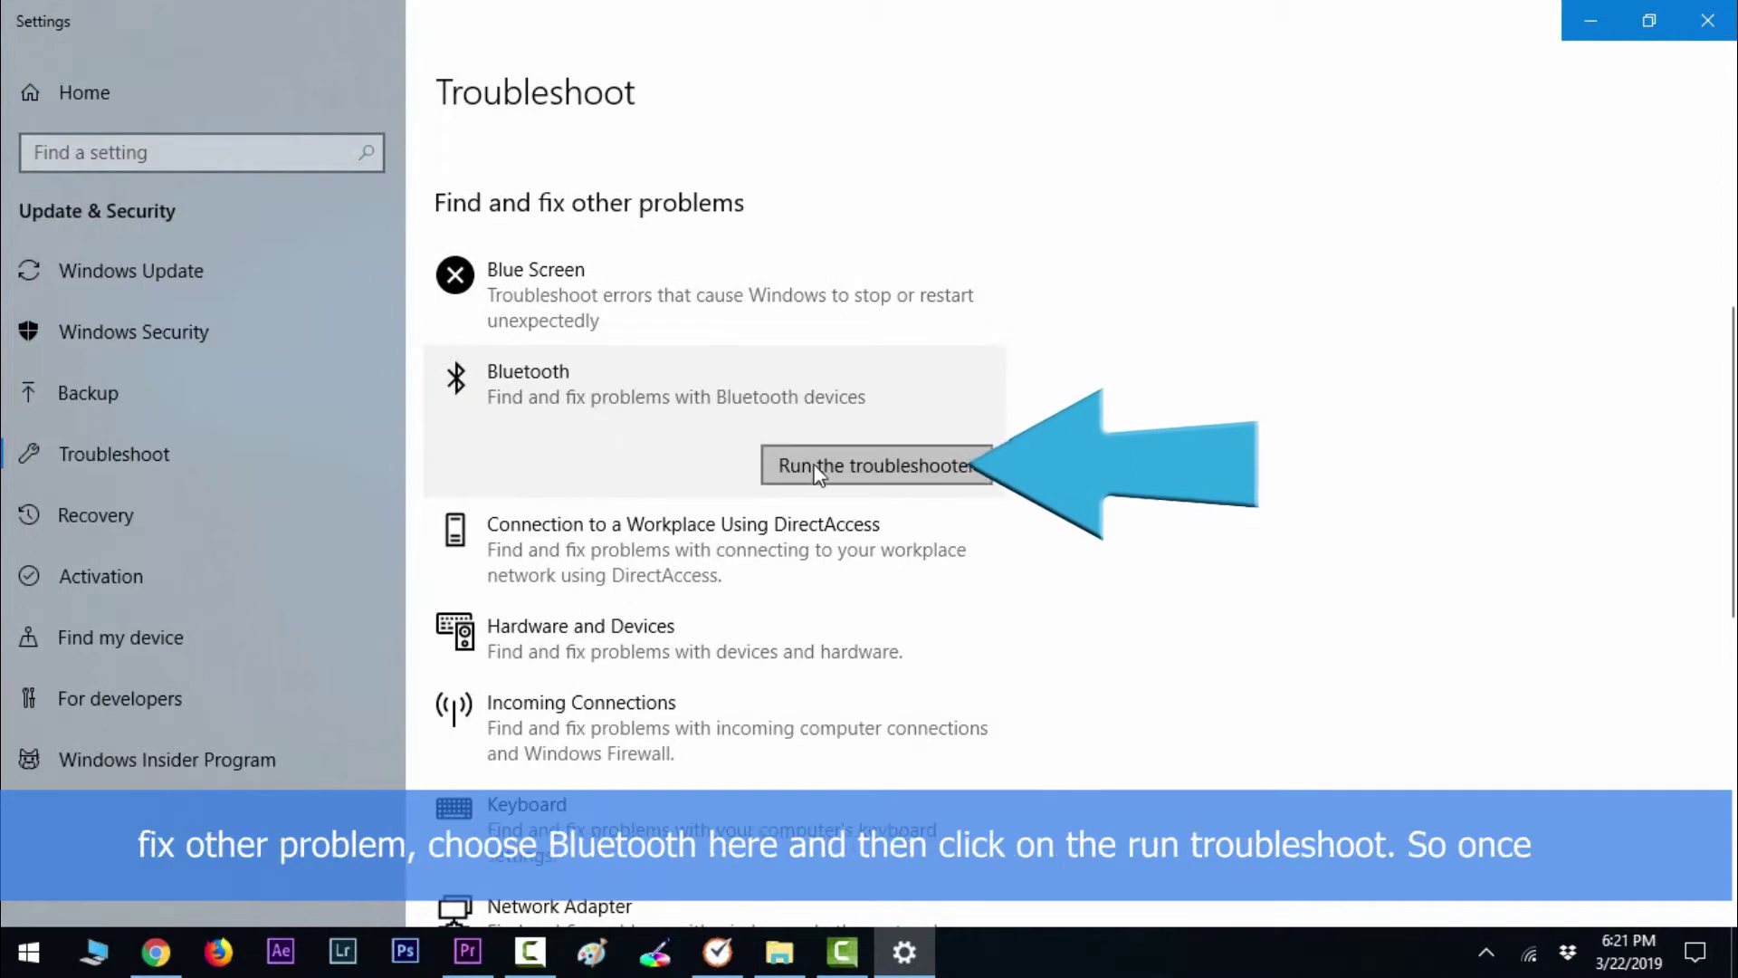
left_click(823, 469)
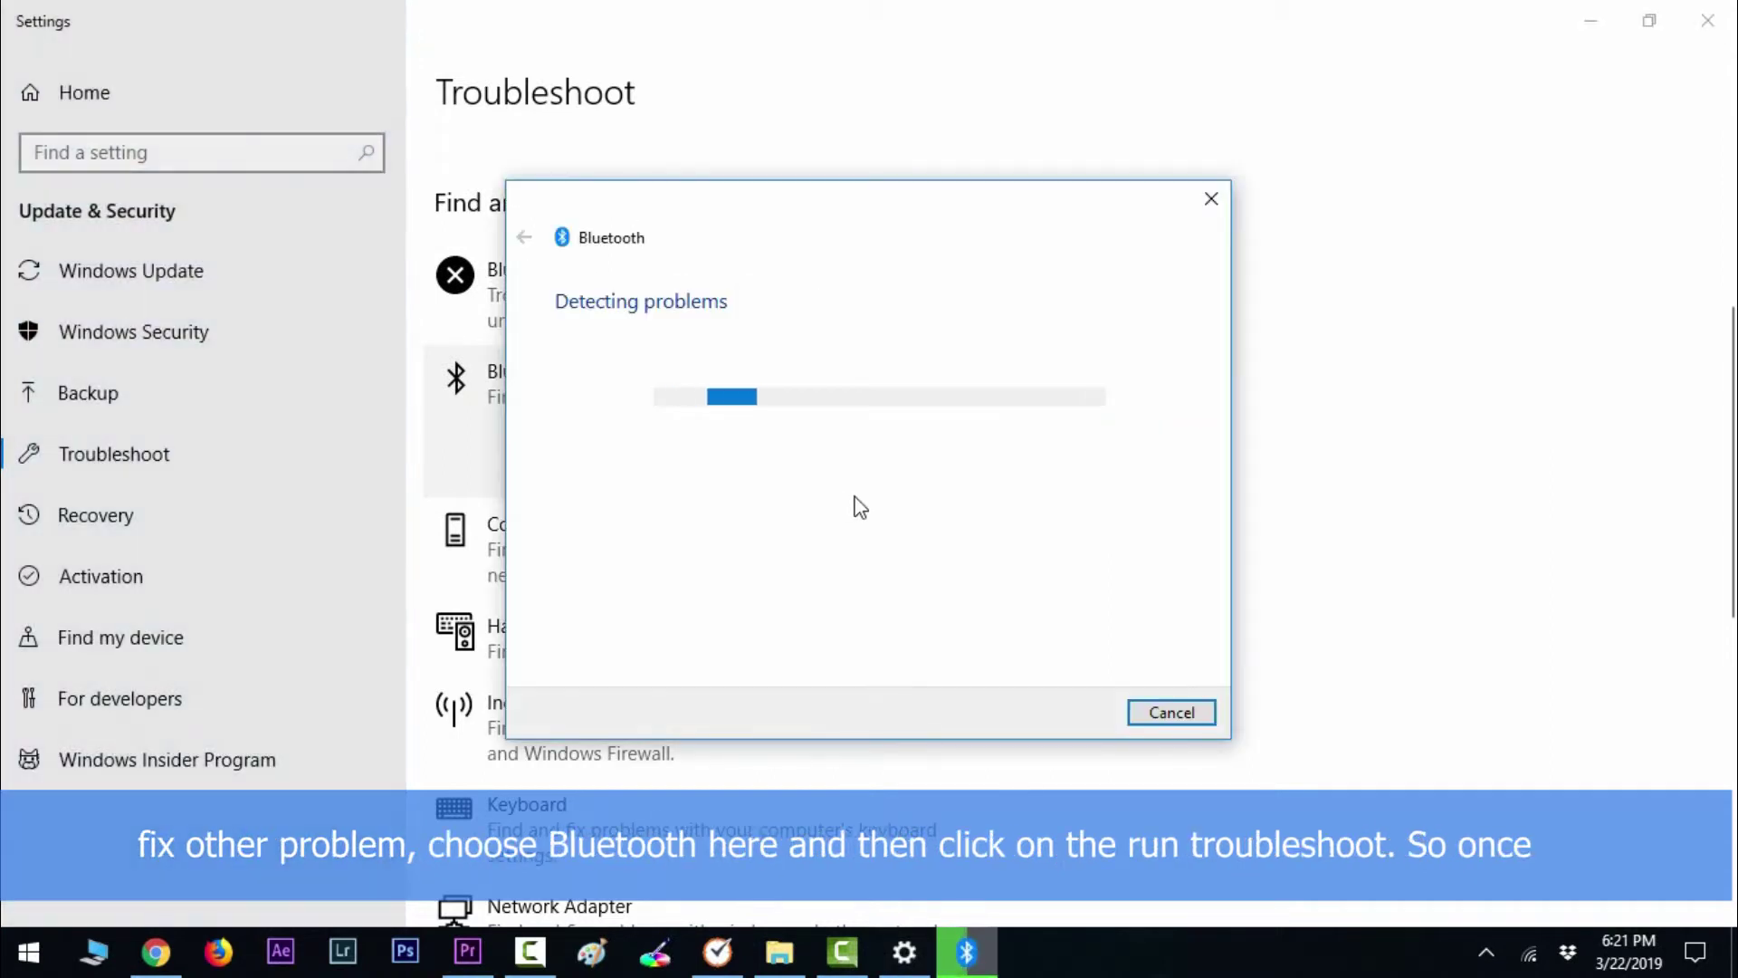
left_click_drag(778, 243, 843, 257)
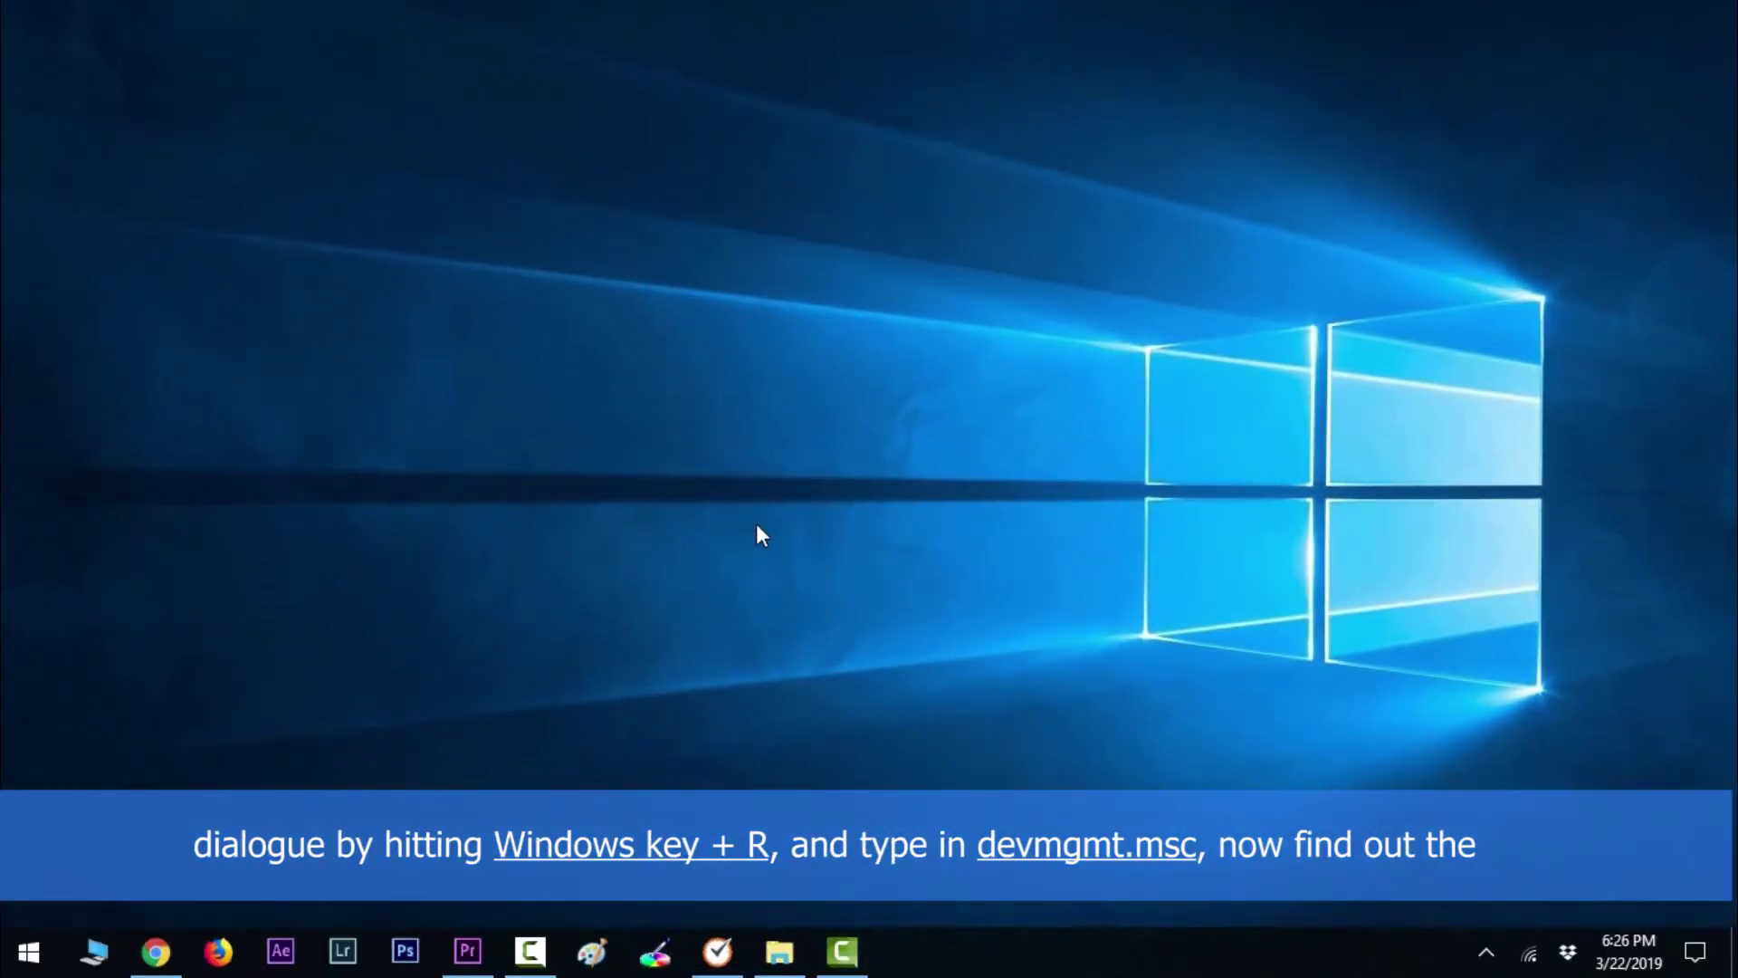
Open Device Manager with devmgmt.msc and expand the Bluetooth category
key("super+r")
left_click_drag(353, 671, 840, 326)
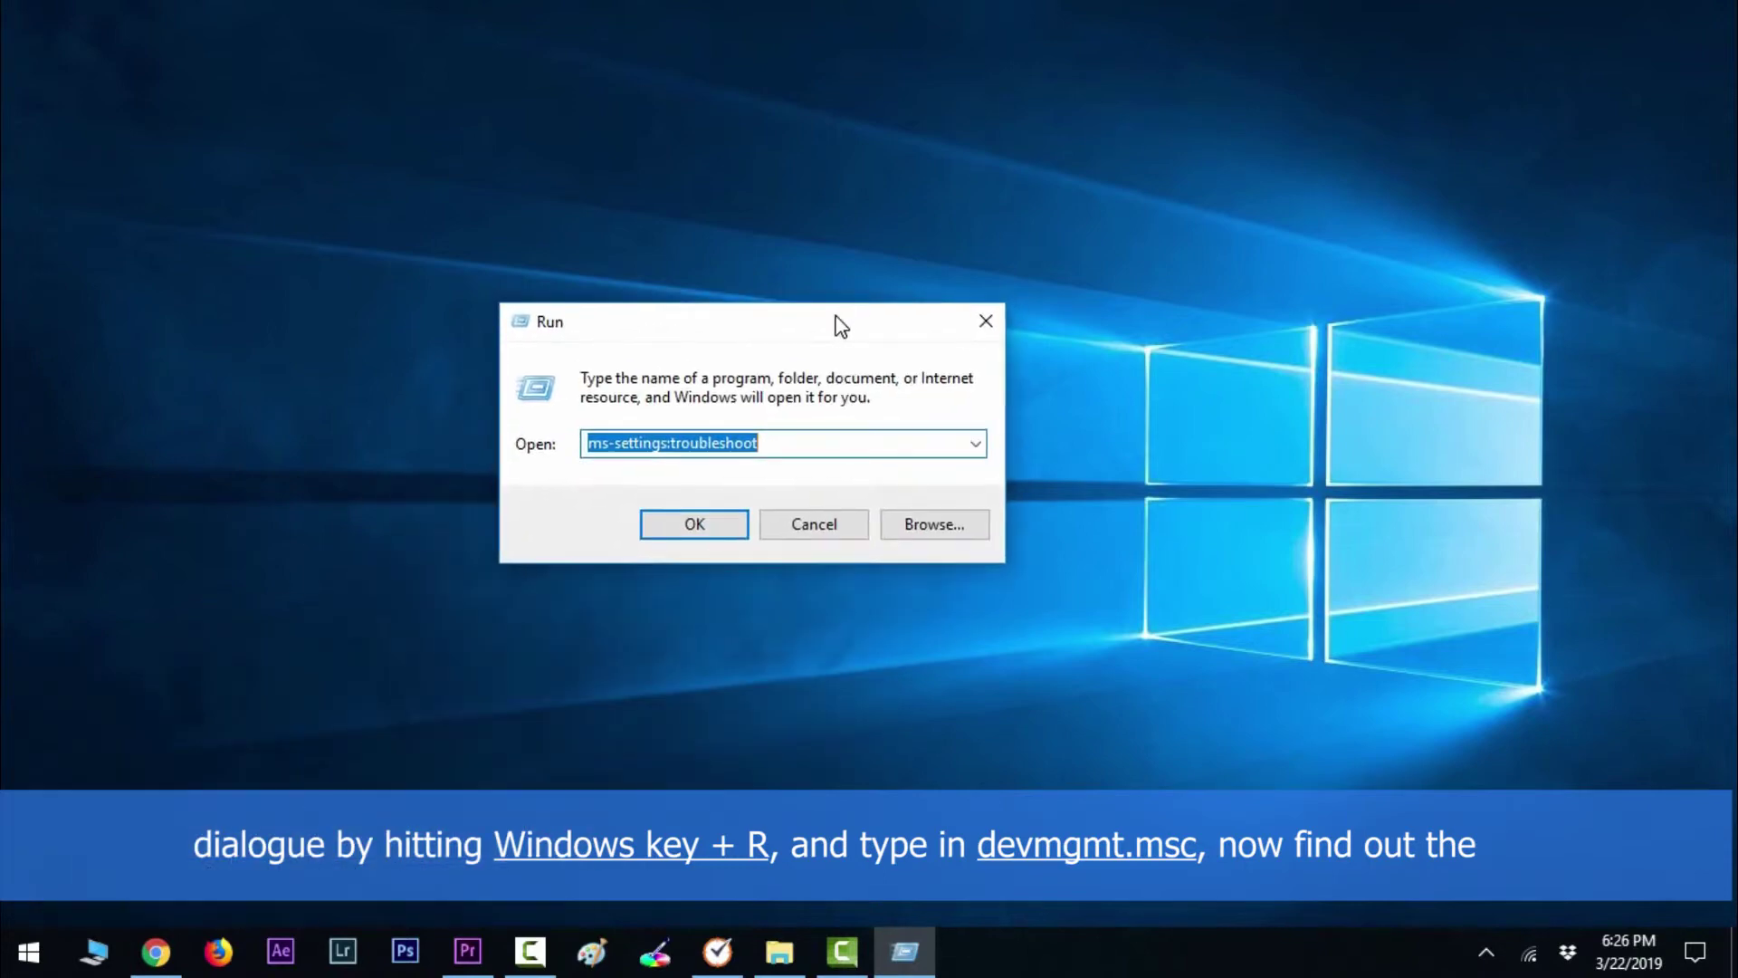
key("BackSpace")
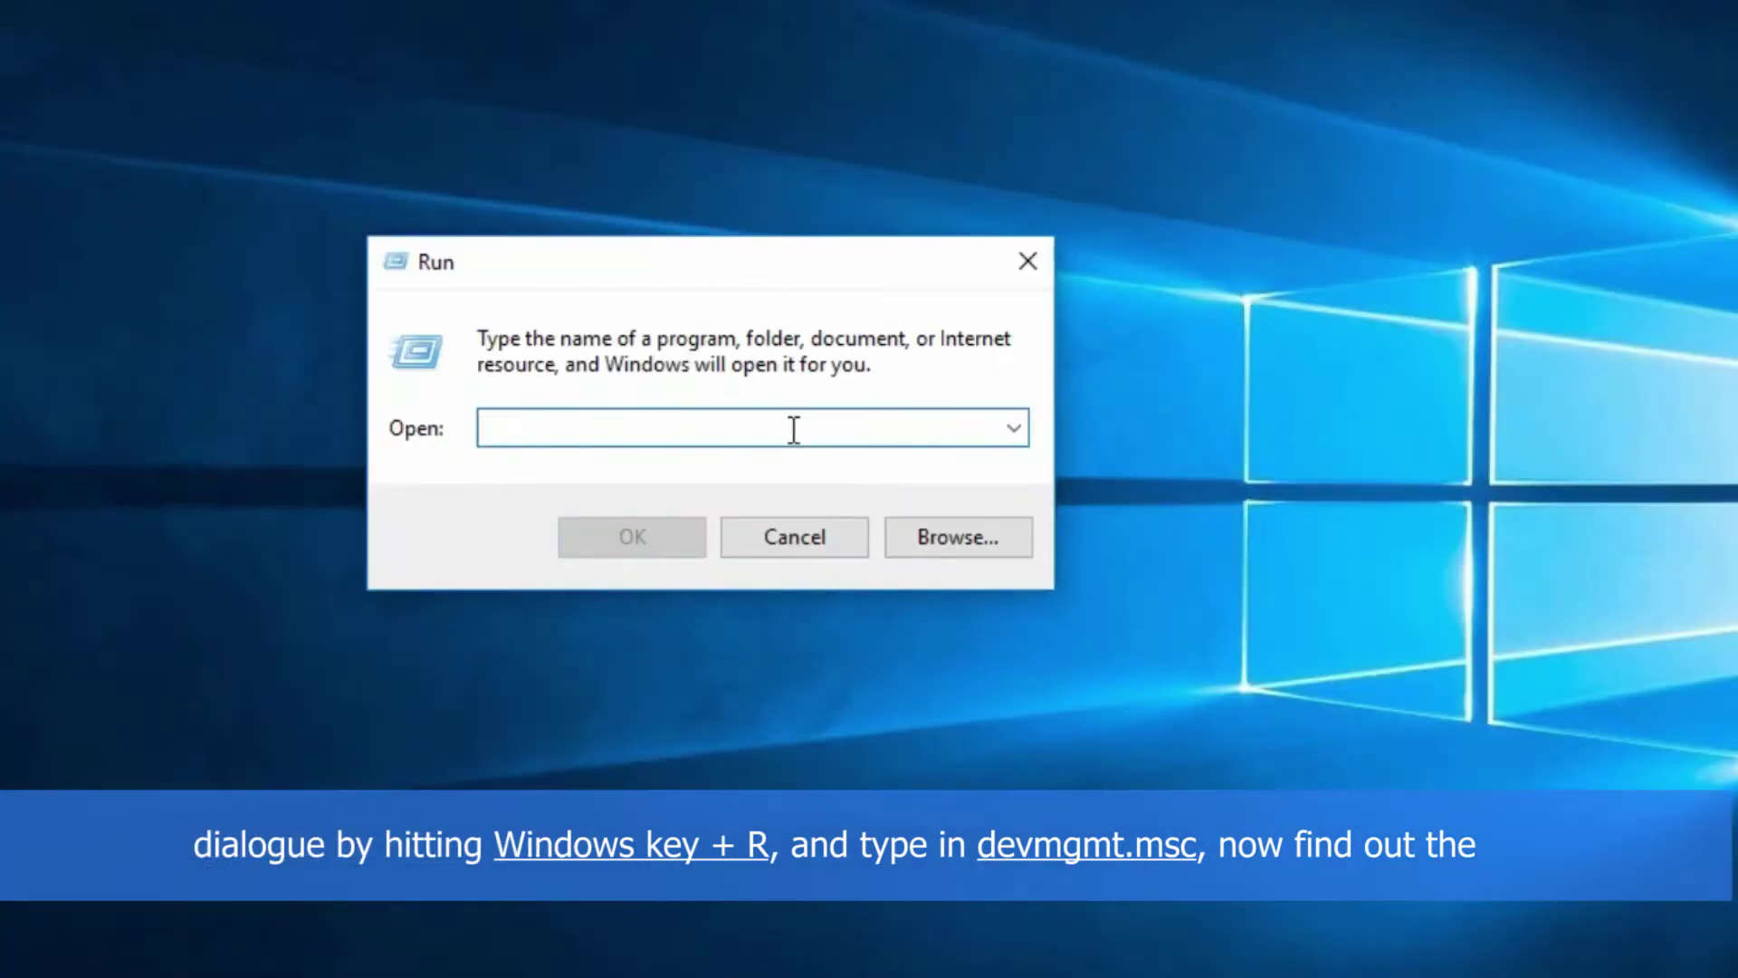
type("devmgmt.msc")
left_click_drag(741, 429, 486, 431)
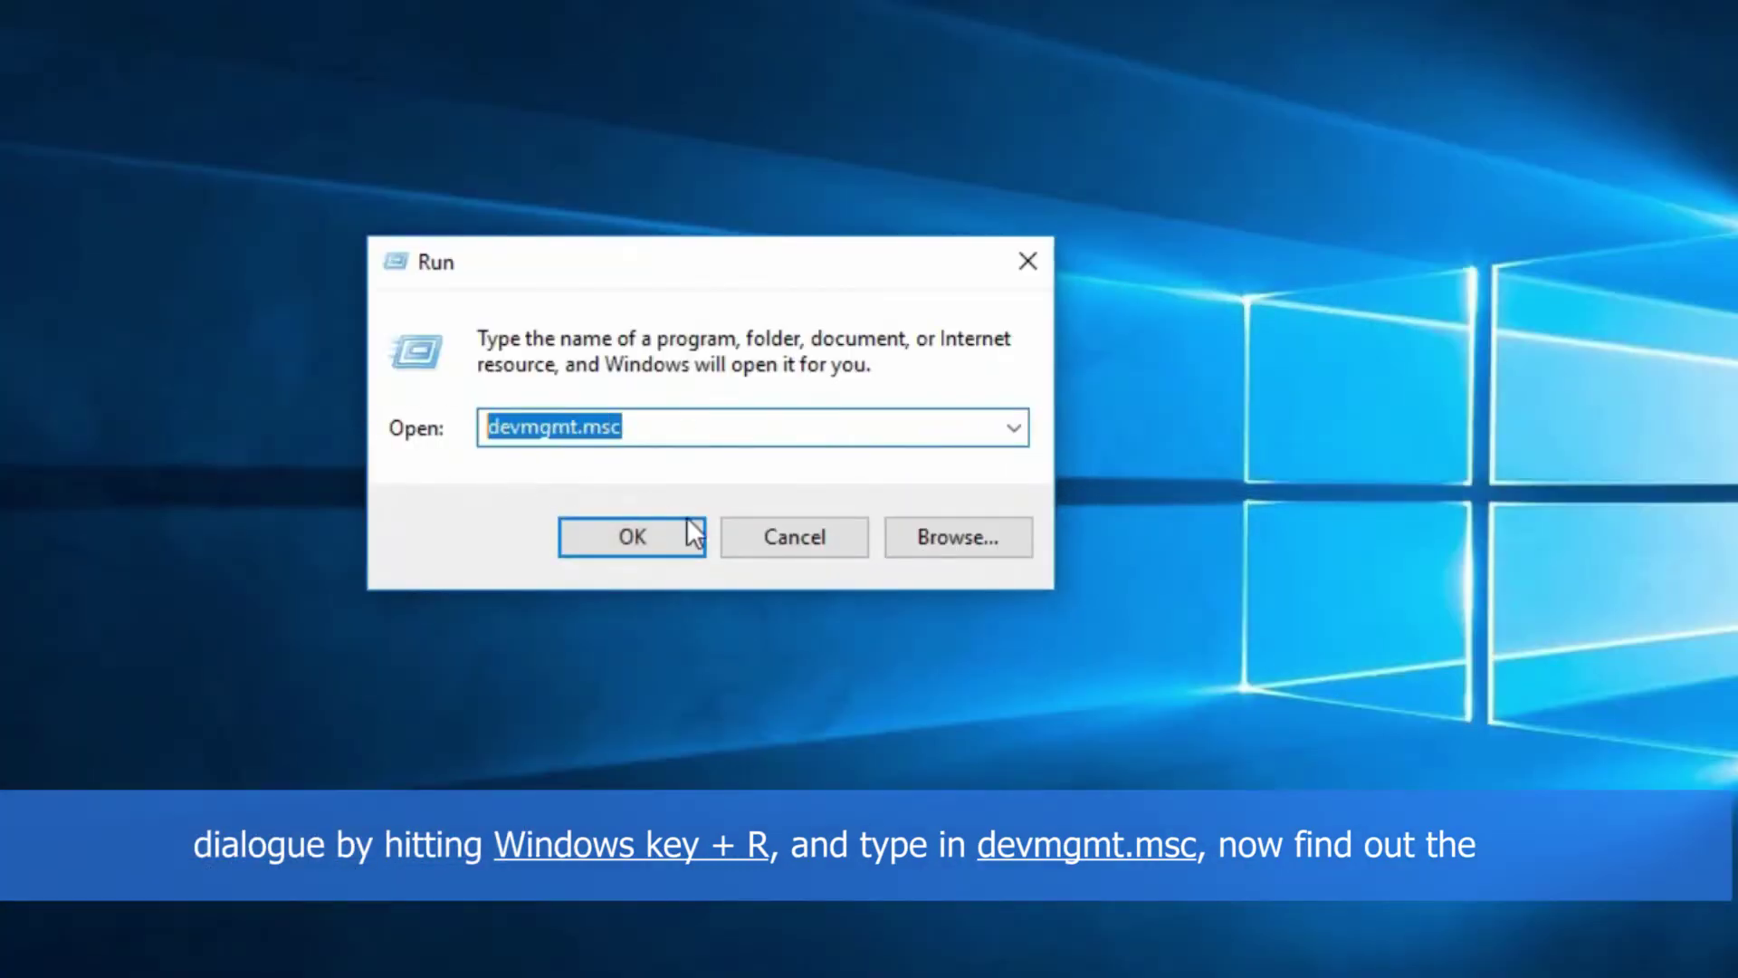
left_click(671, 540)
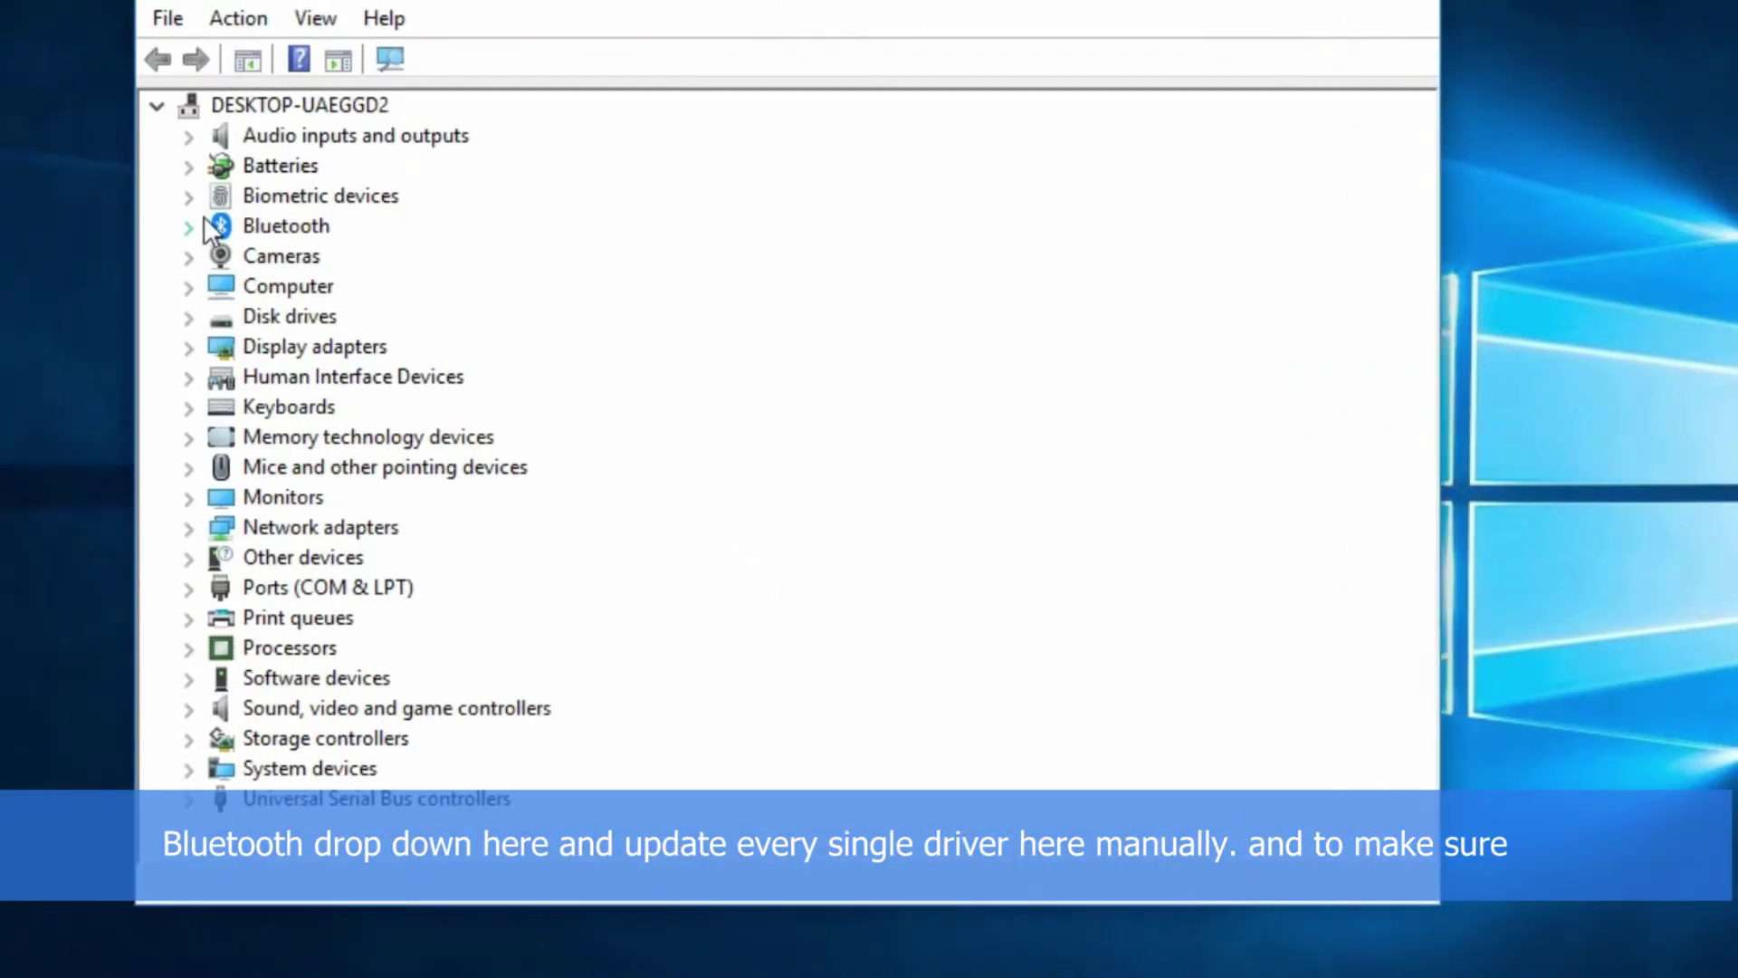
left_click(187, 223)
Search automatically for an updated AWEI T1L driver and close the result
left_click(311, 254)
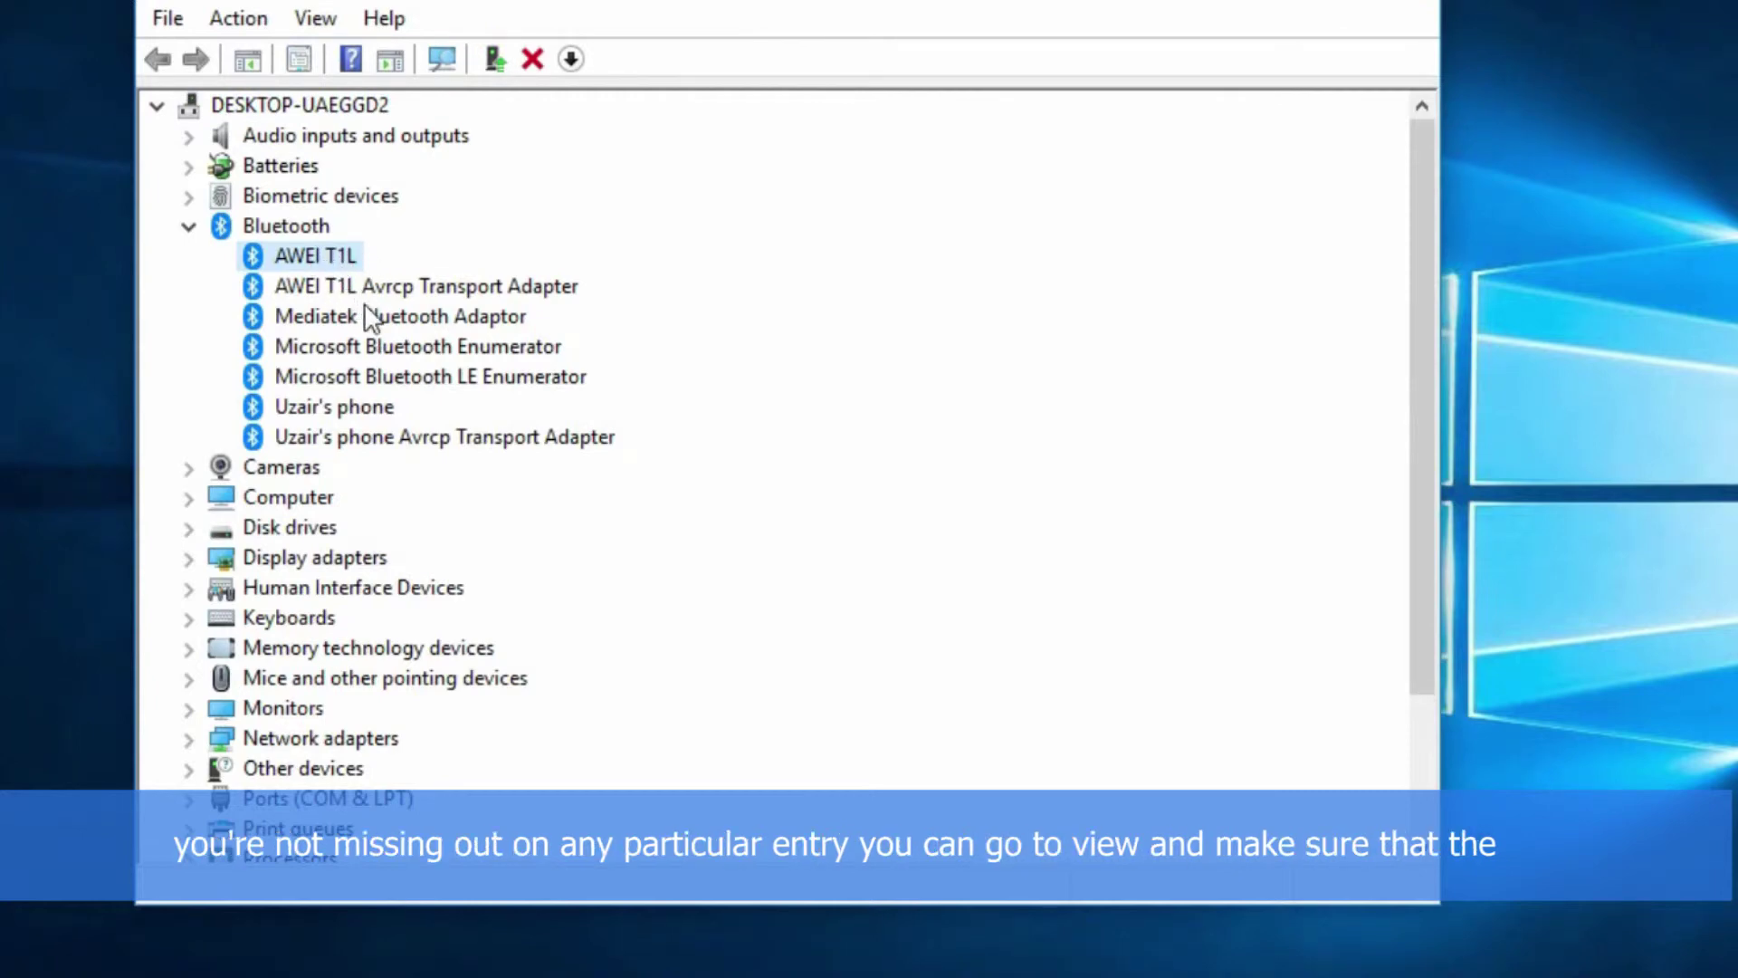
right_click(333, 262)
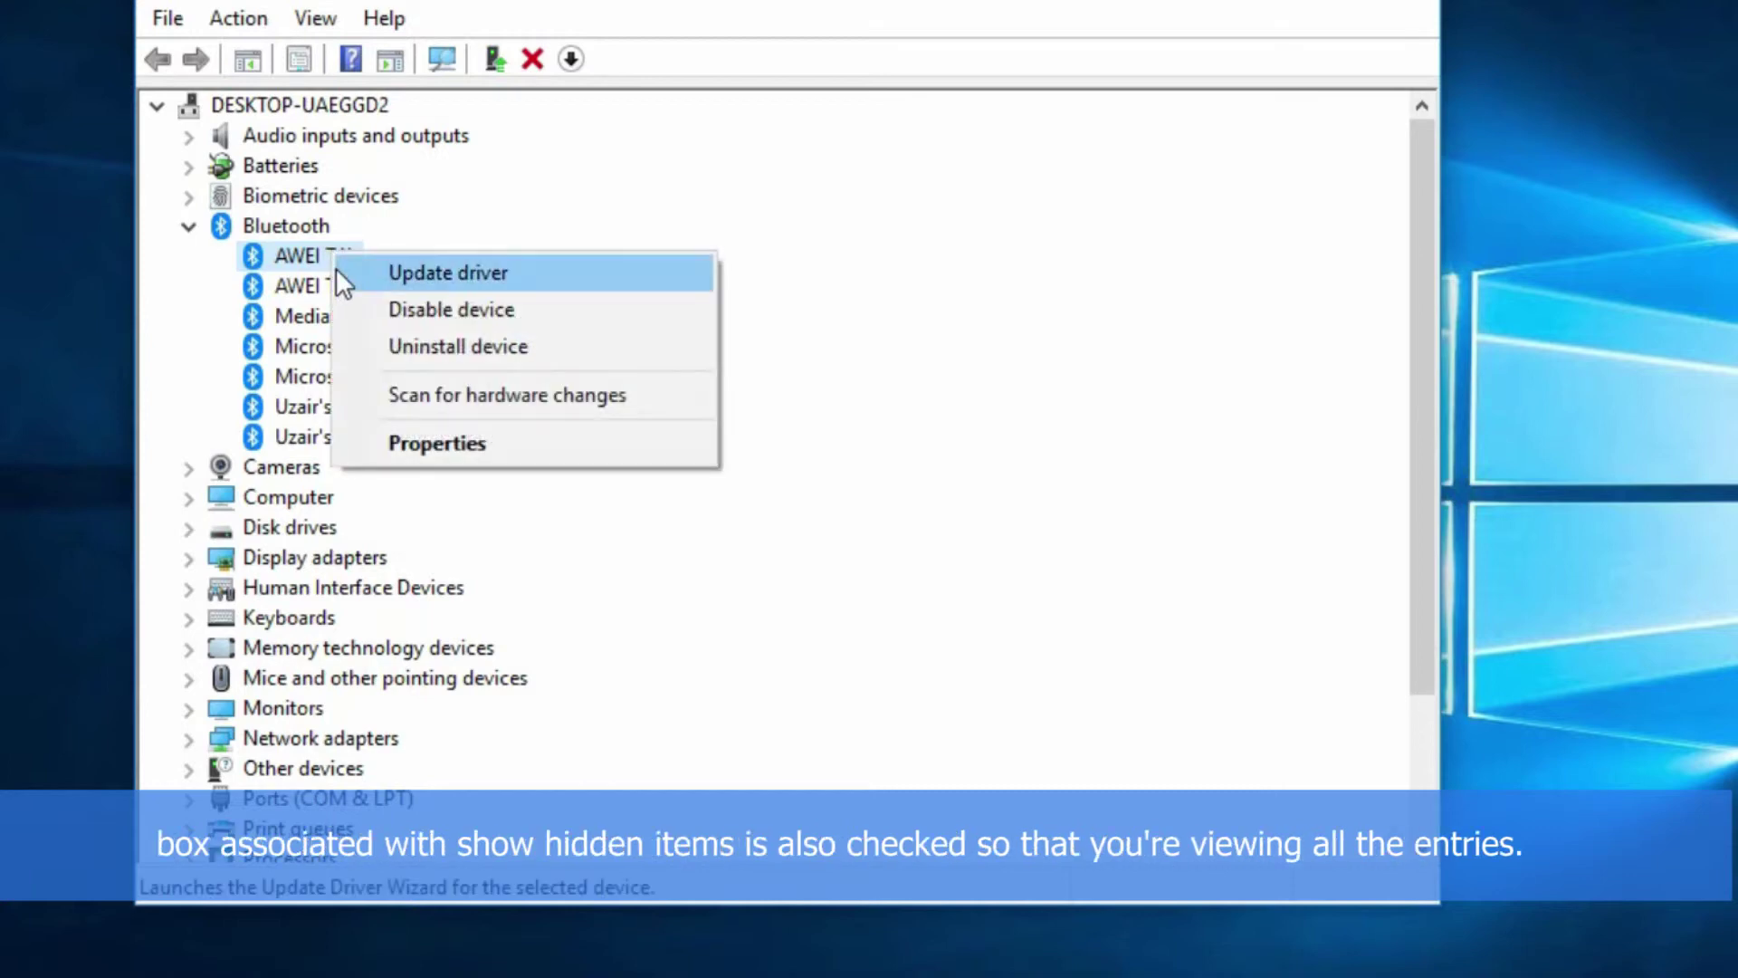
left_click(448, 275)
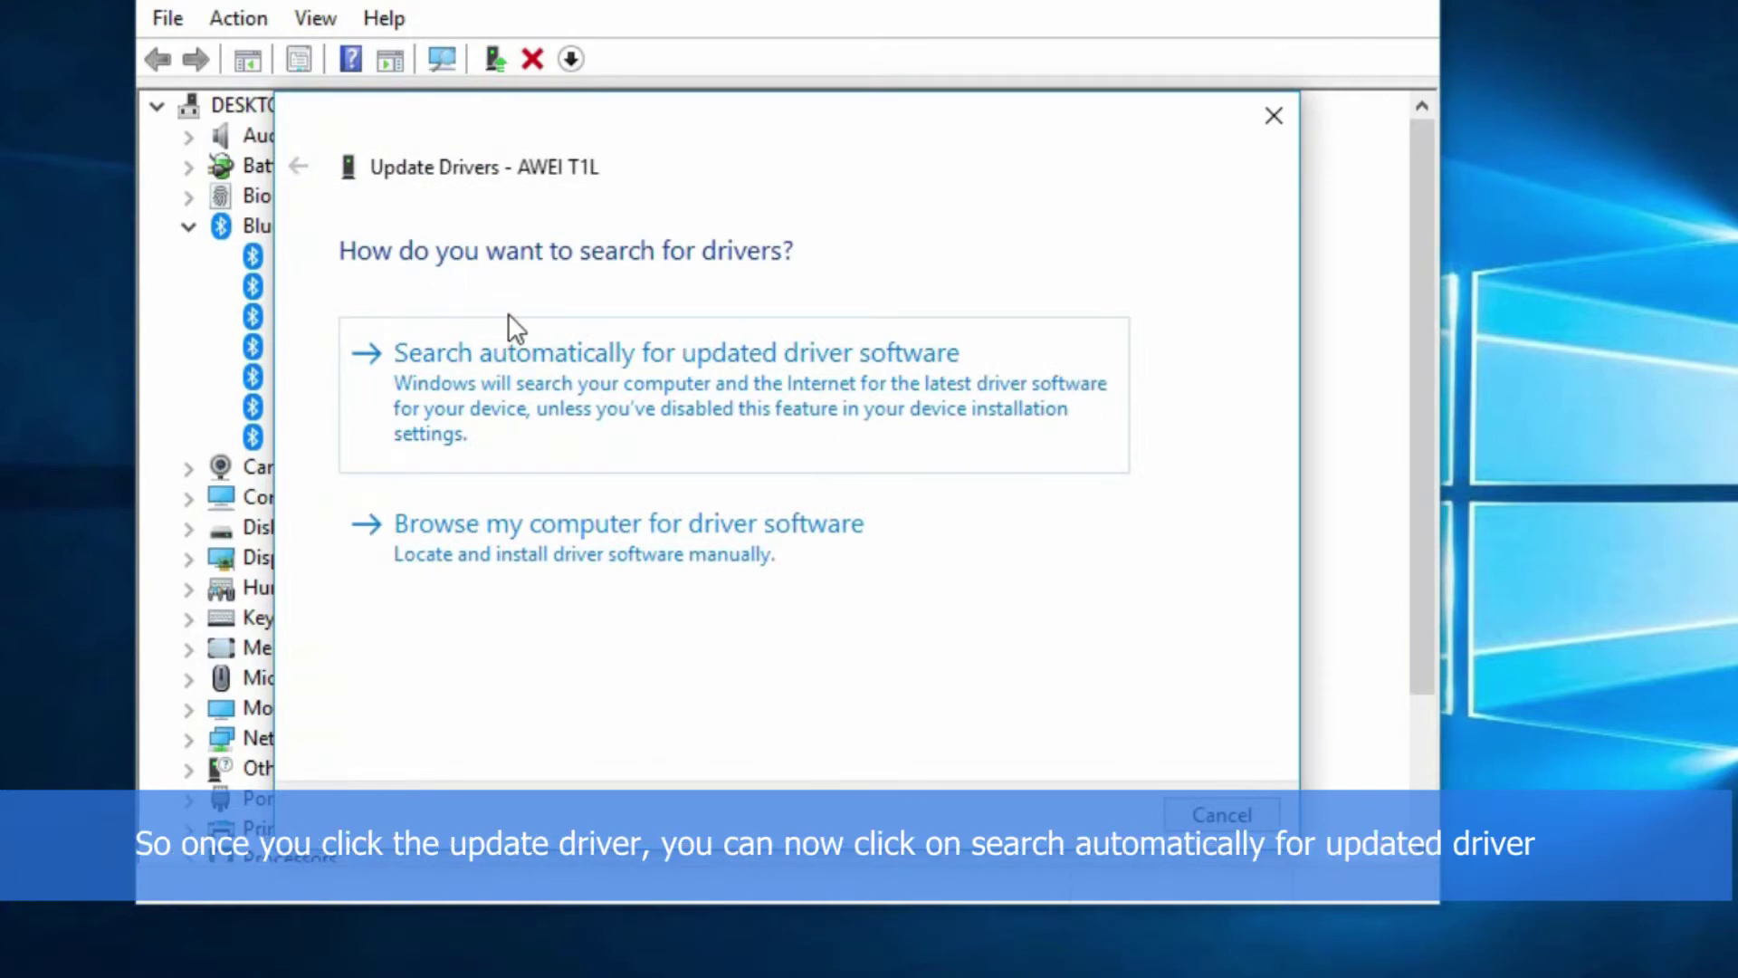
left_click(661, 401)
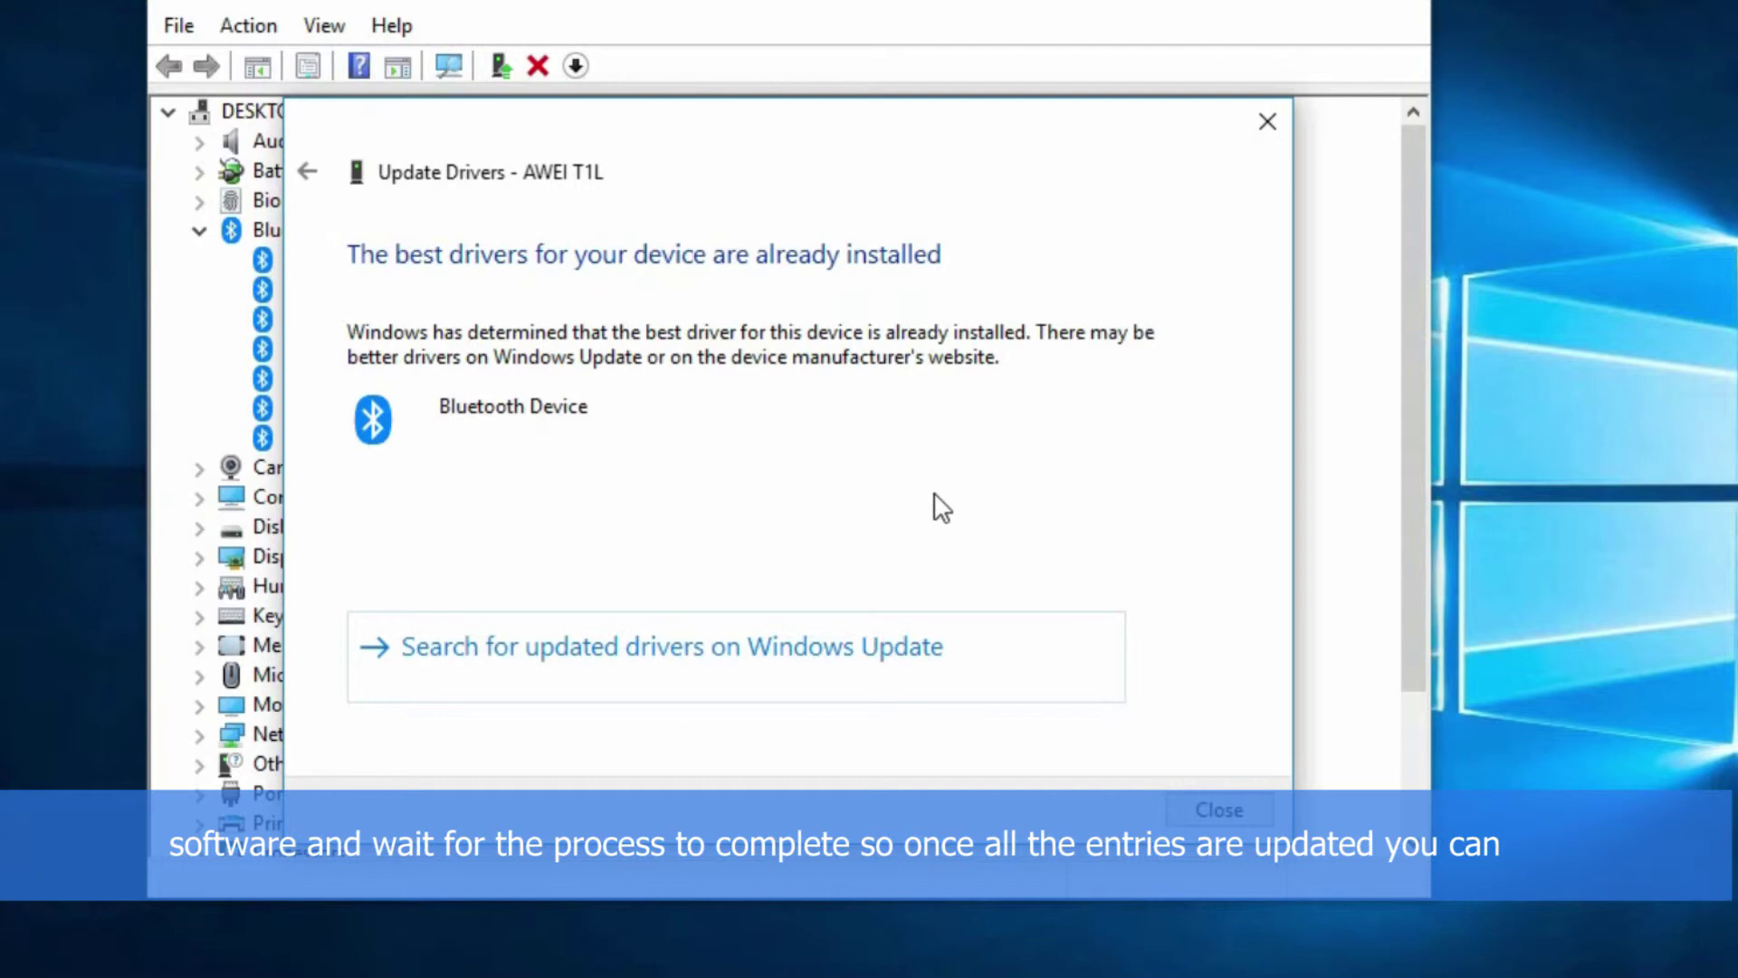
left_click(1227, 811)
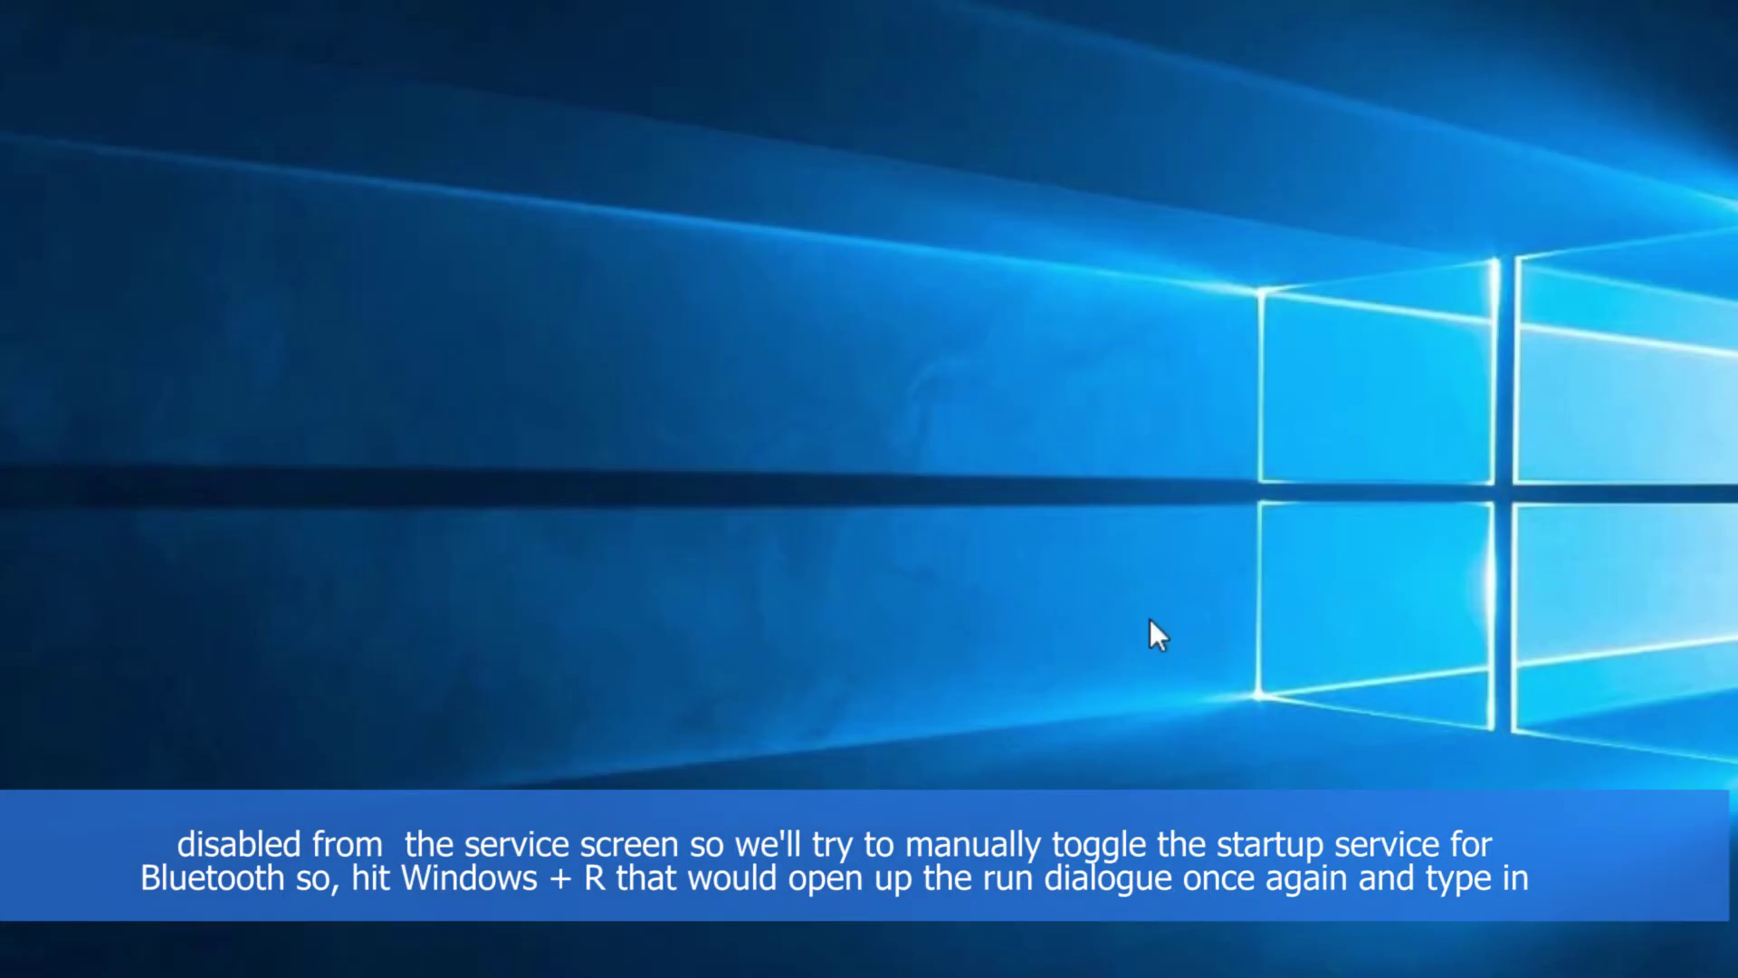
Open the Services console with services.msc
key("super+r")
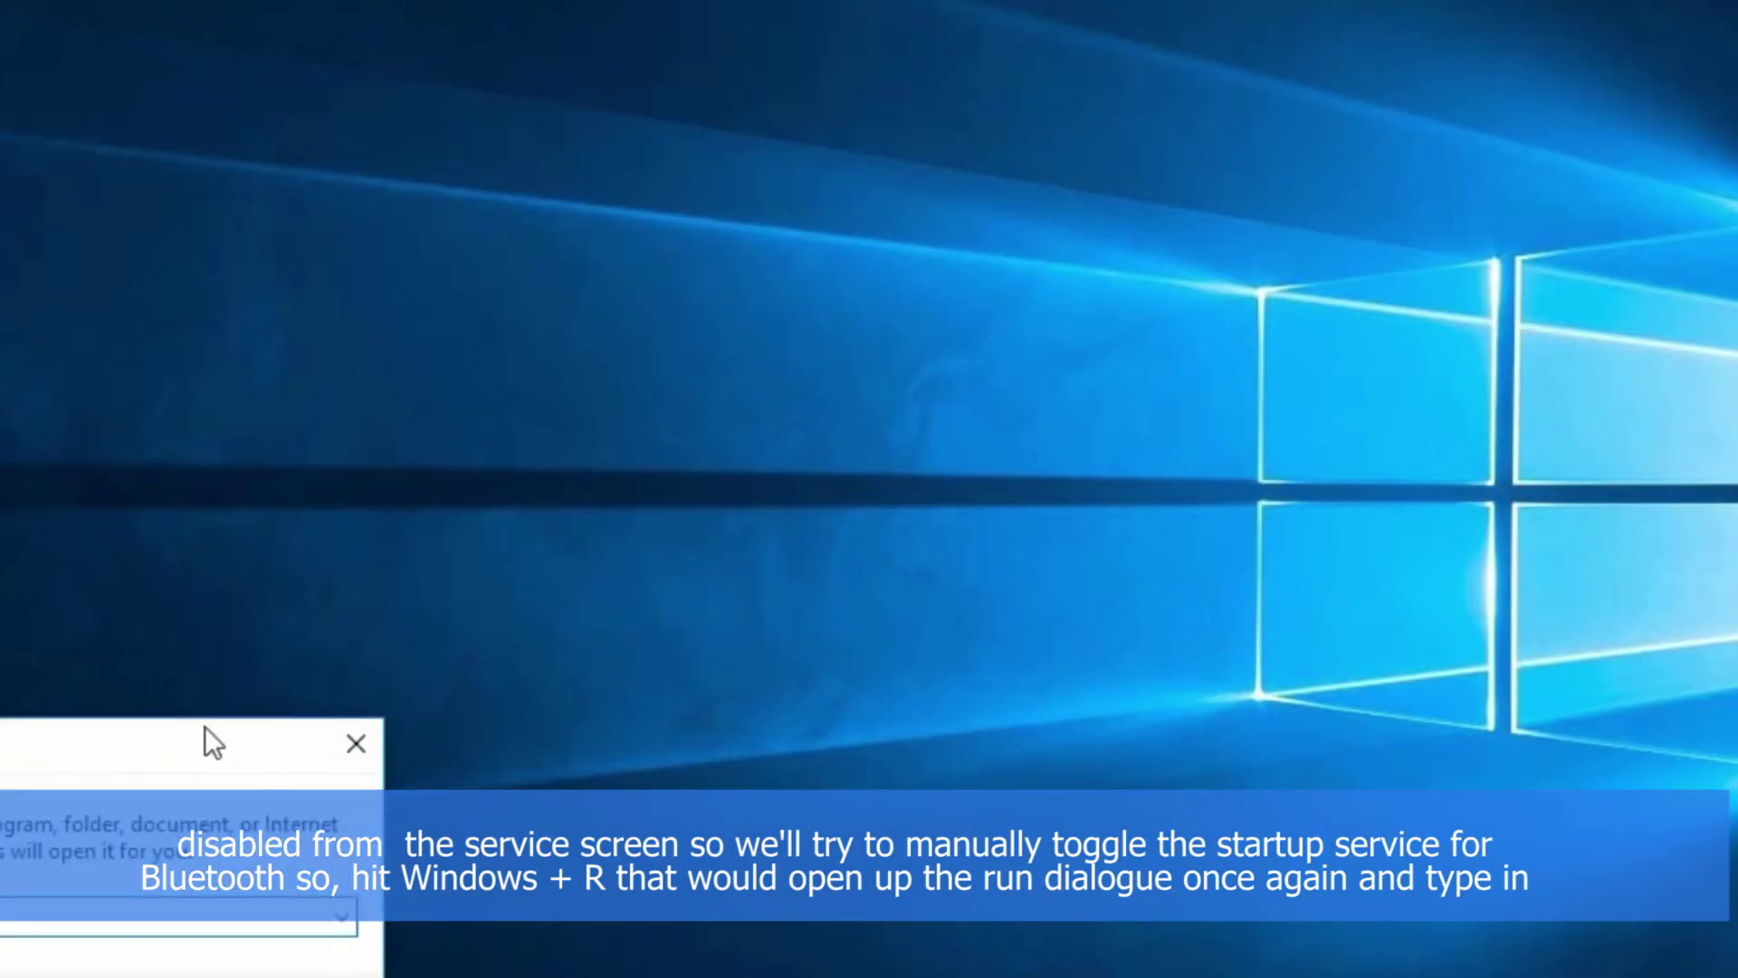
left_click_drag(205, 727, 825, 316)
key("BackSpace")
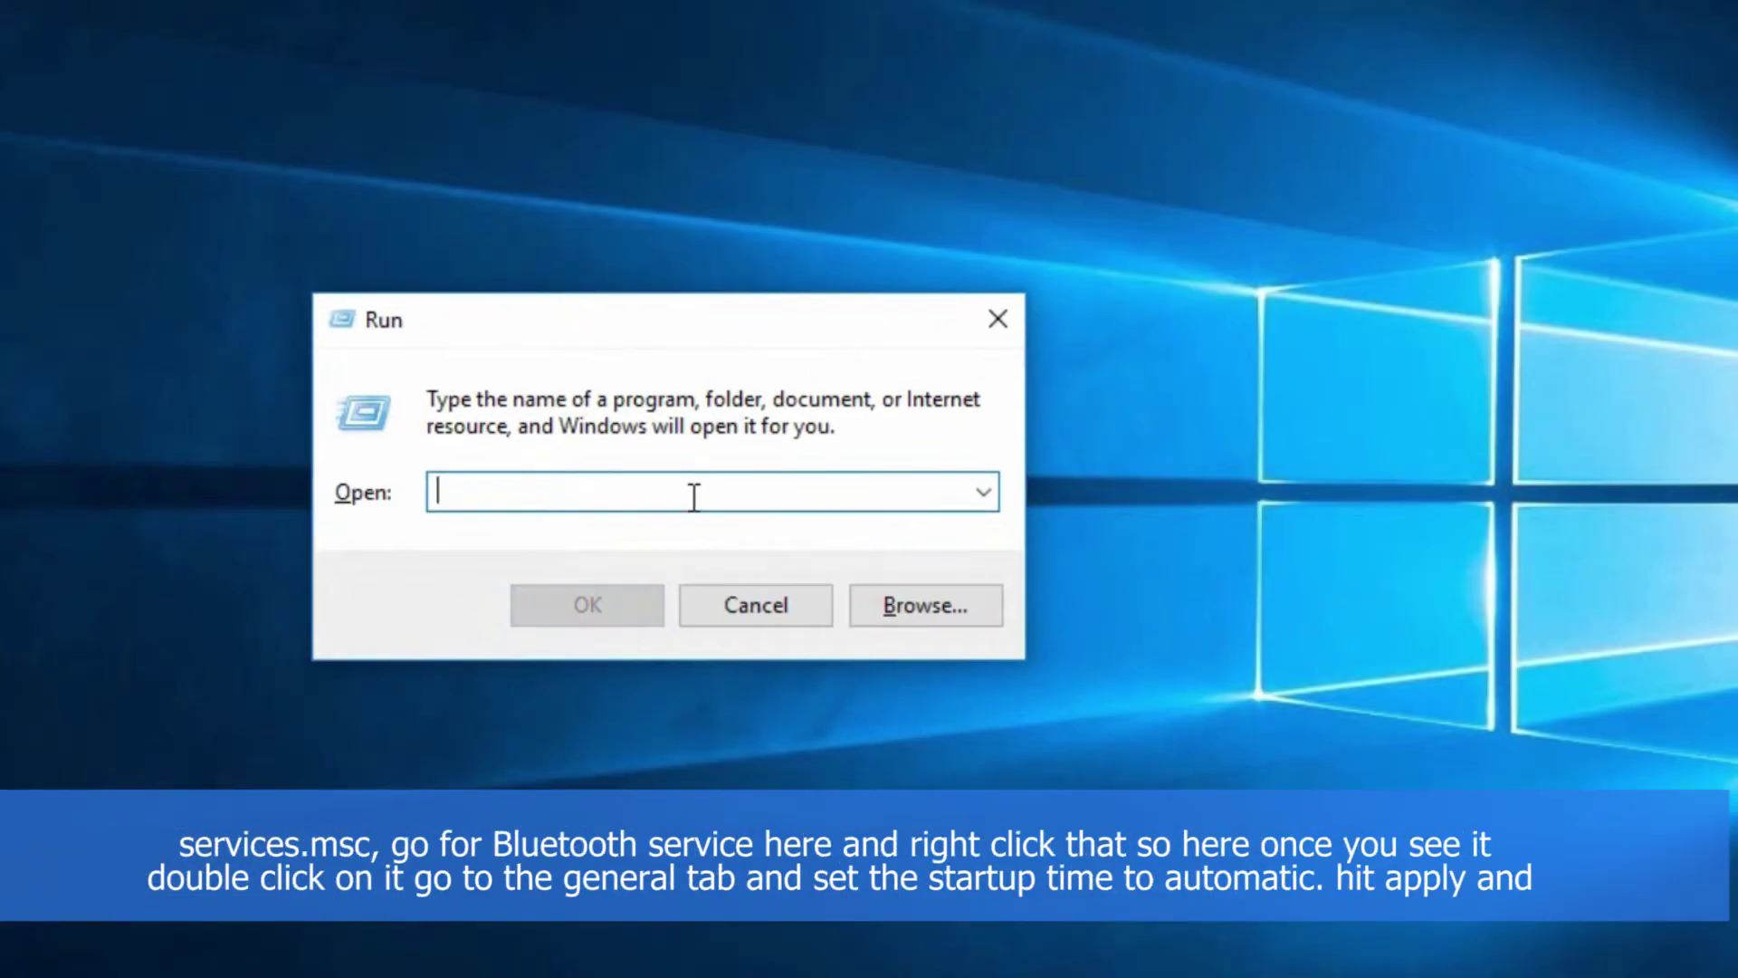
type("services.msc")
key("ctrl+a")
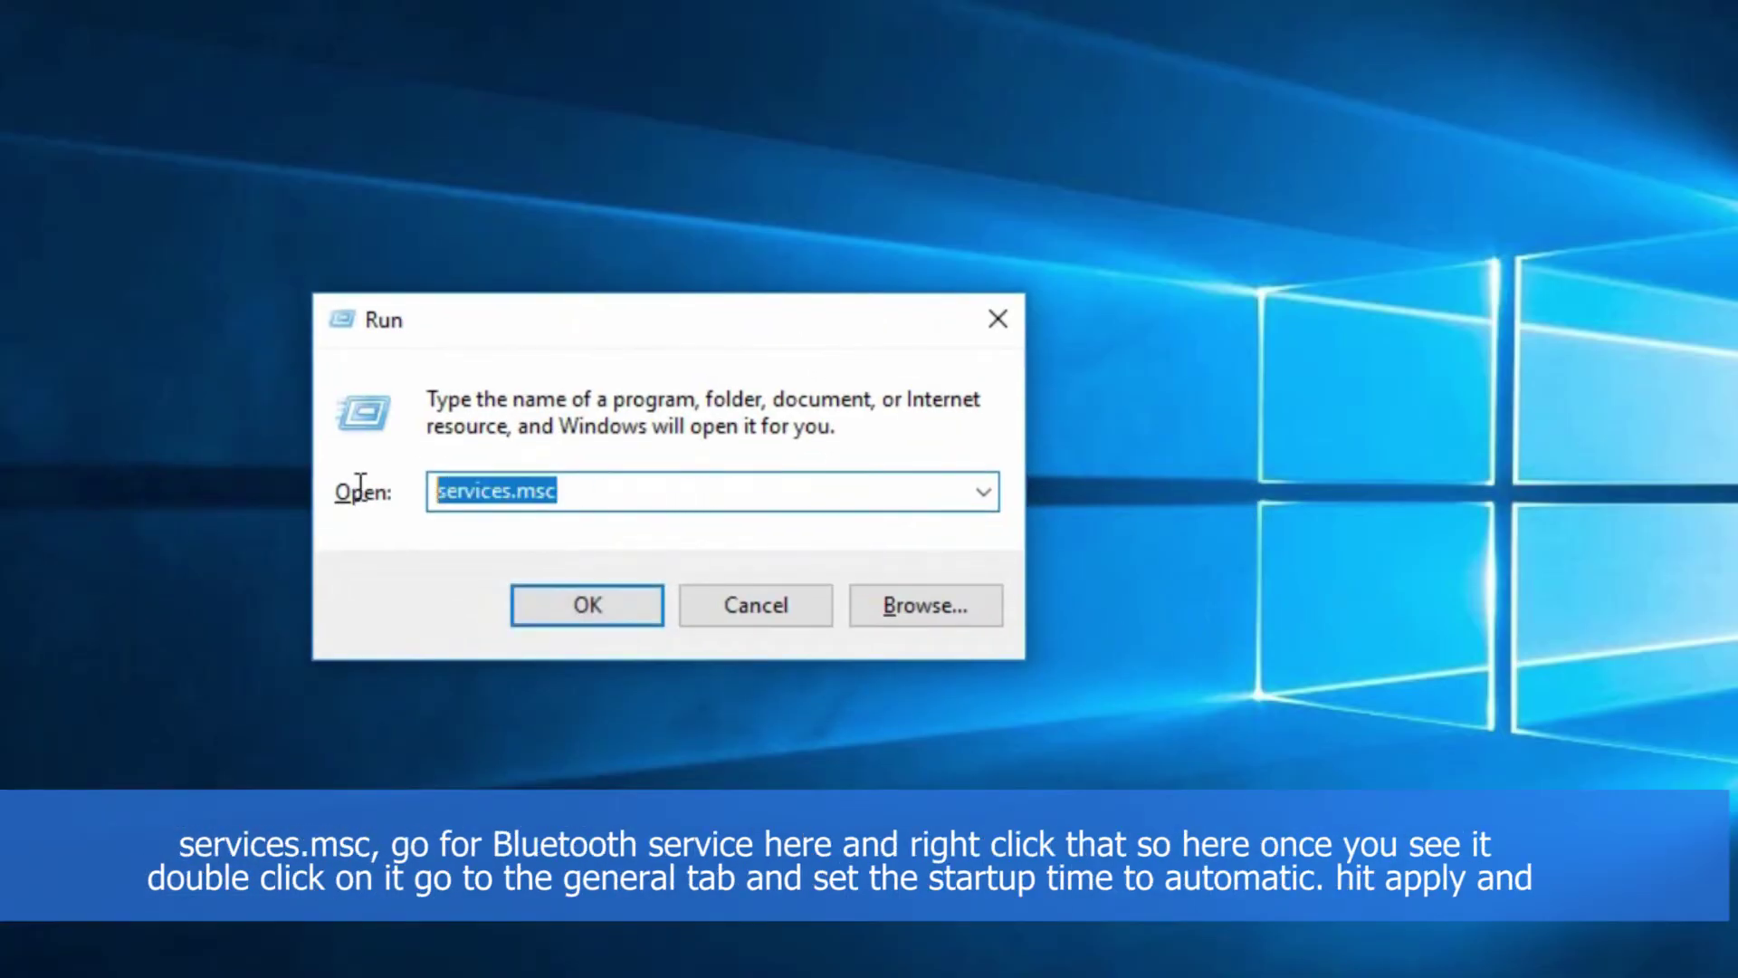
left_click(676, 489)
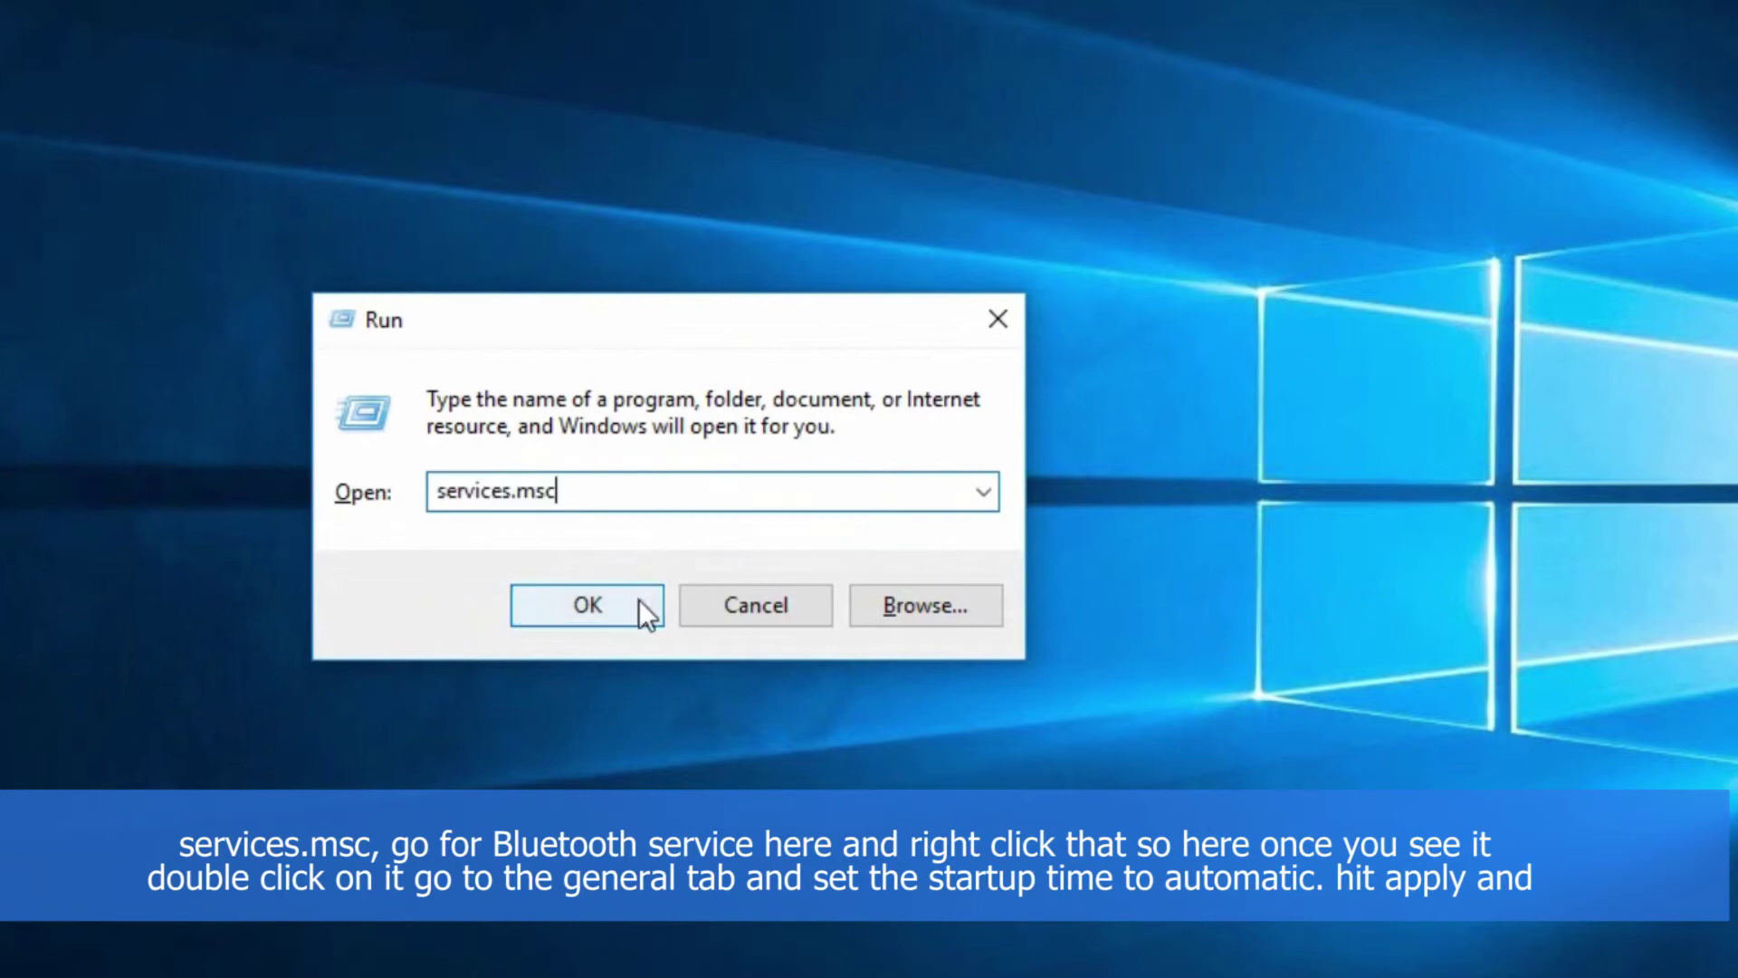
left_click(665, 579)
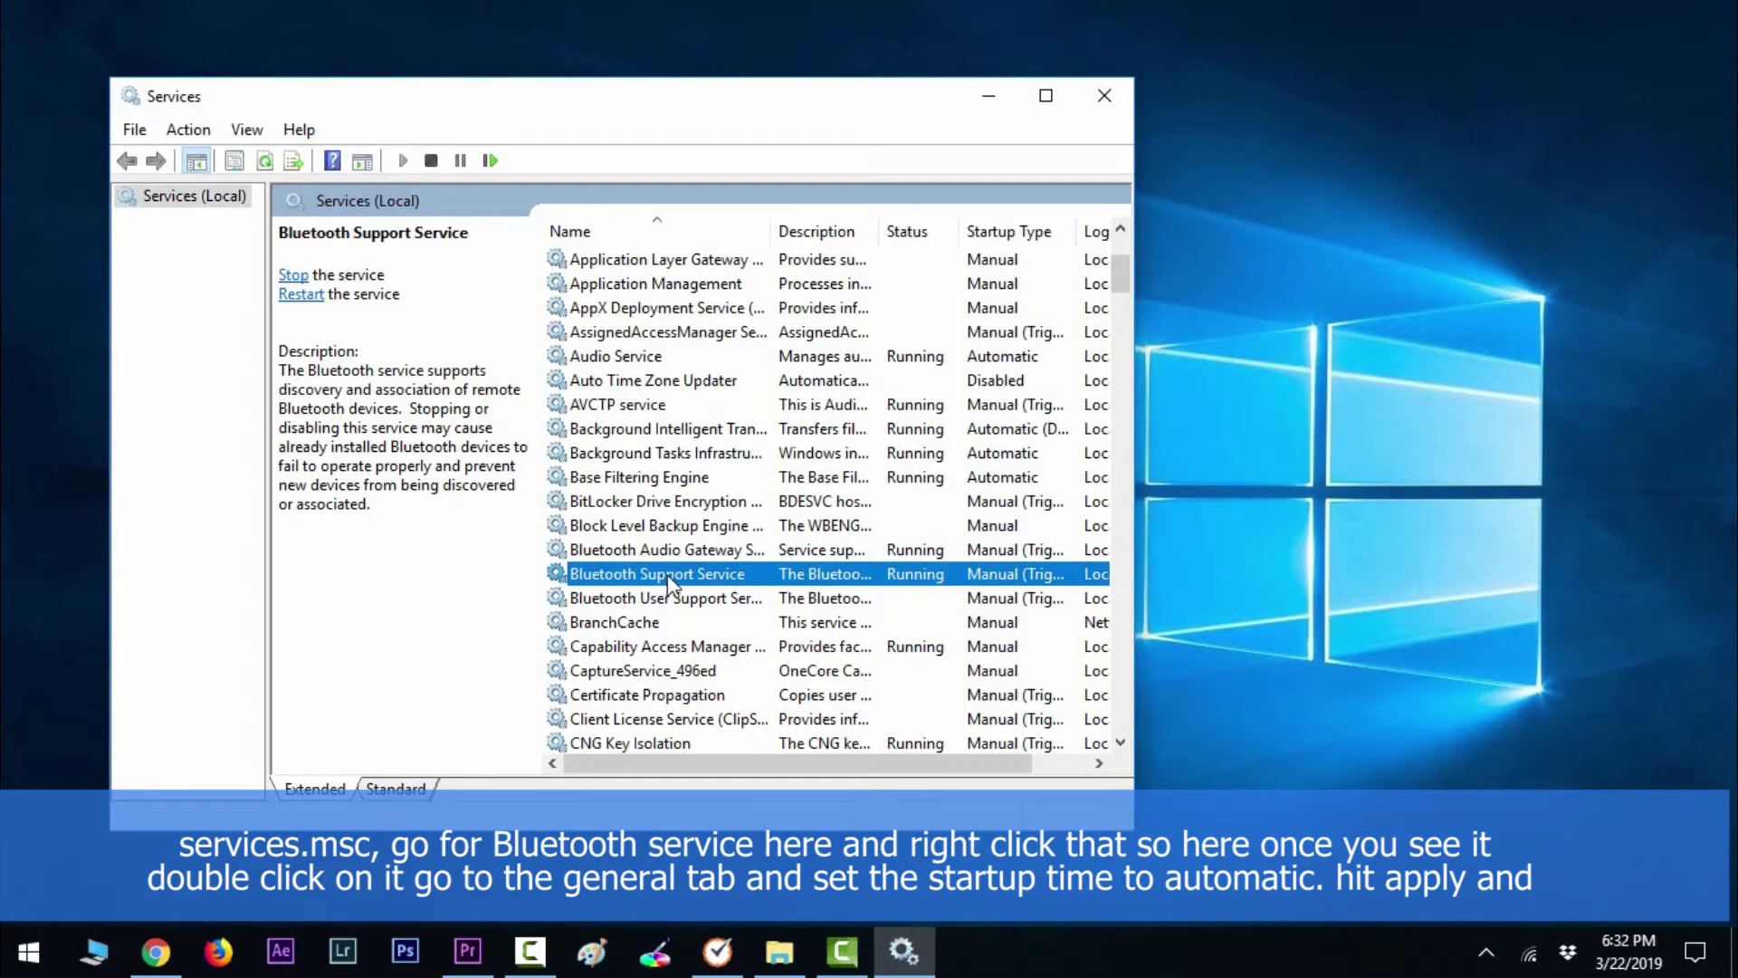
Set the Bluetooth Support Service startup type to Automatic in its Properties
right_click(666, 582)
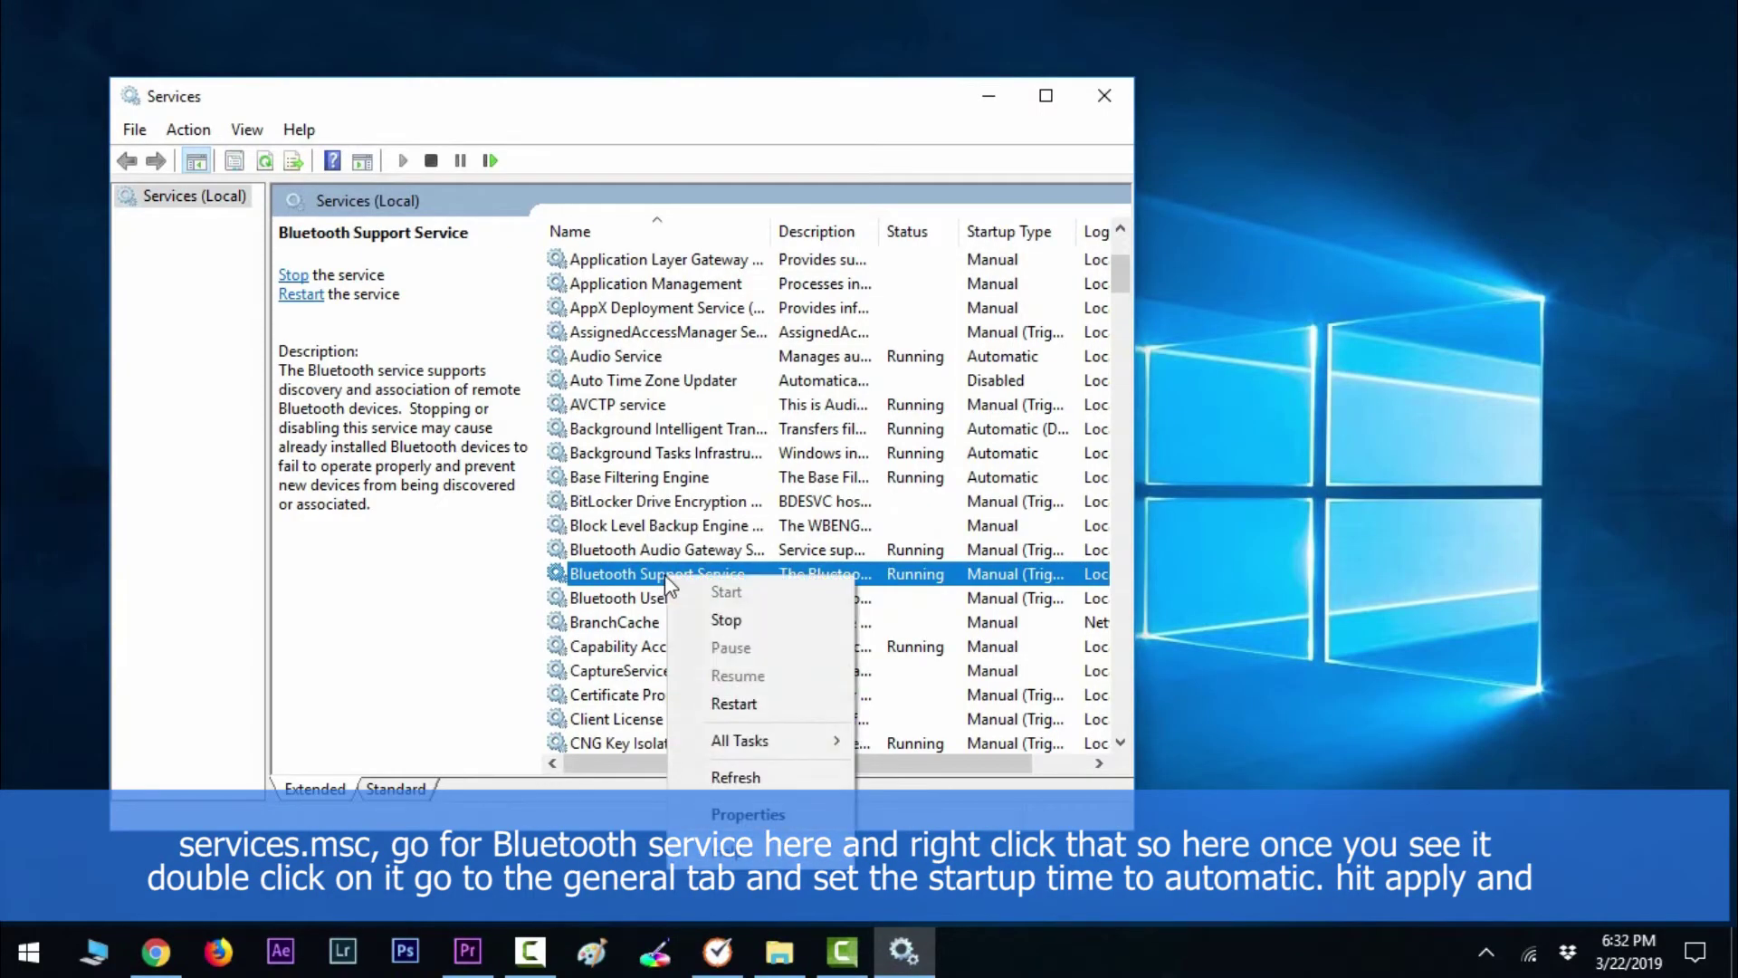
left_click(747, 814)
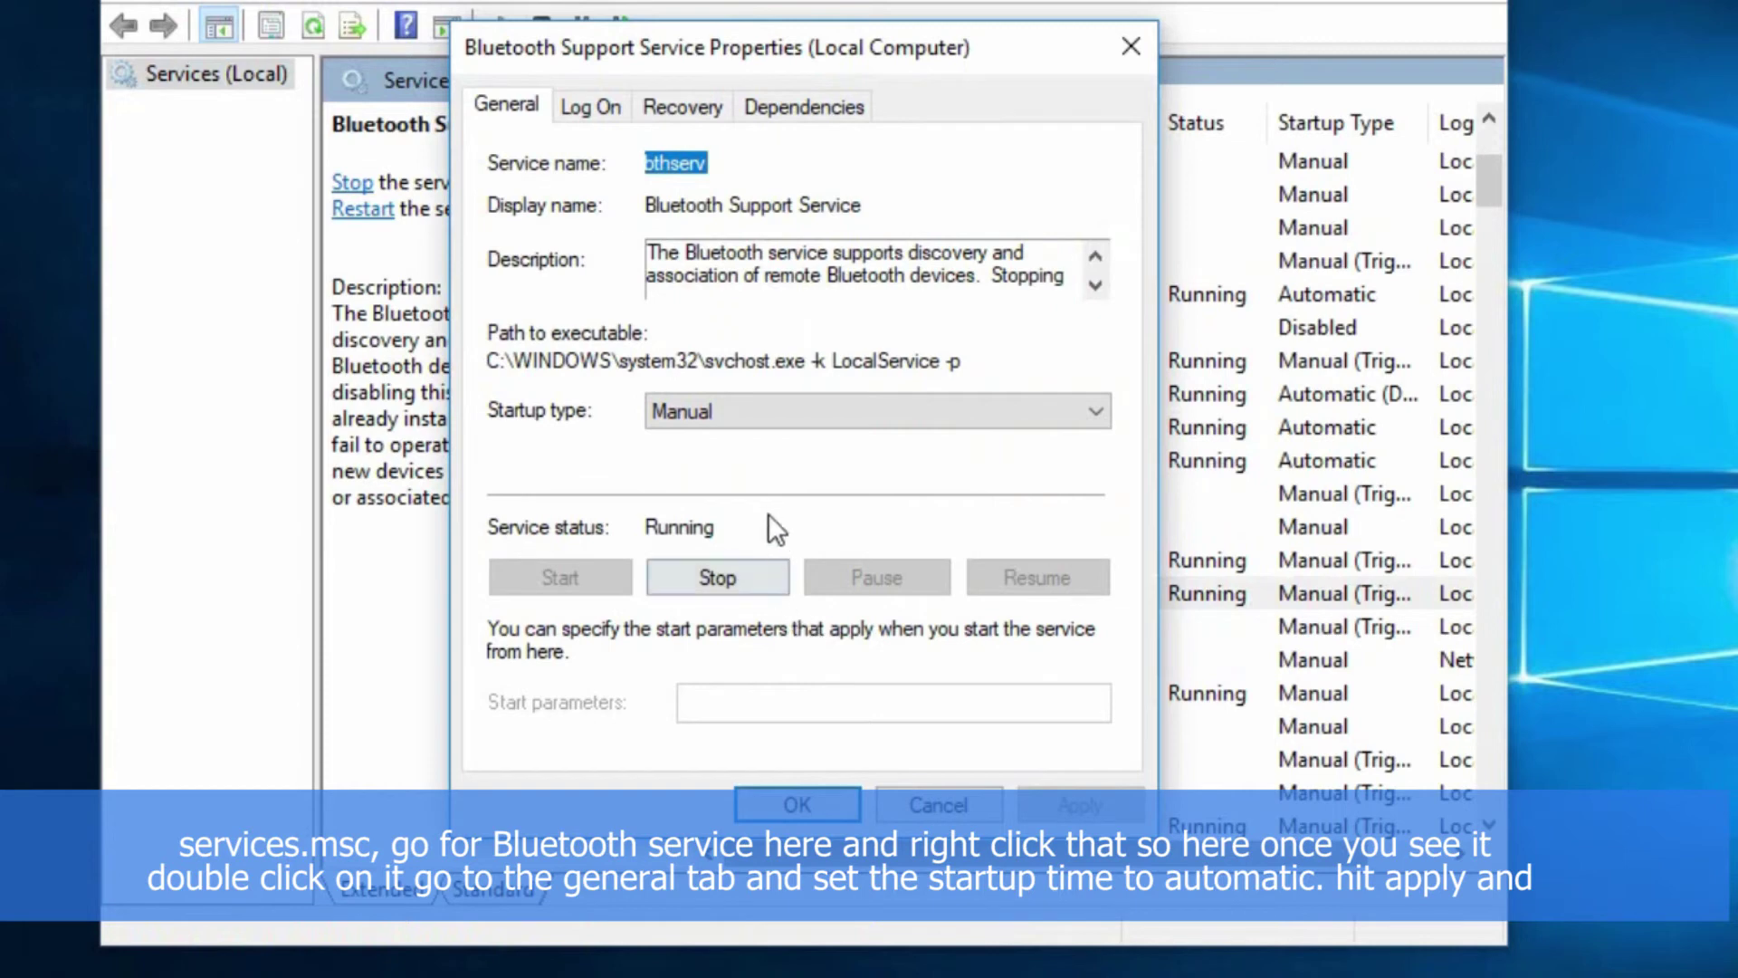
left_click(771, 420)
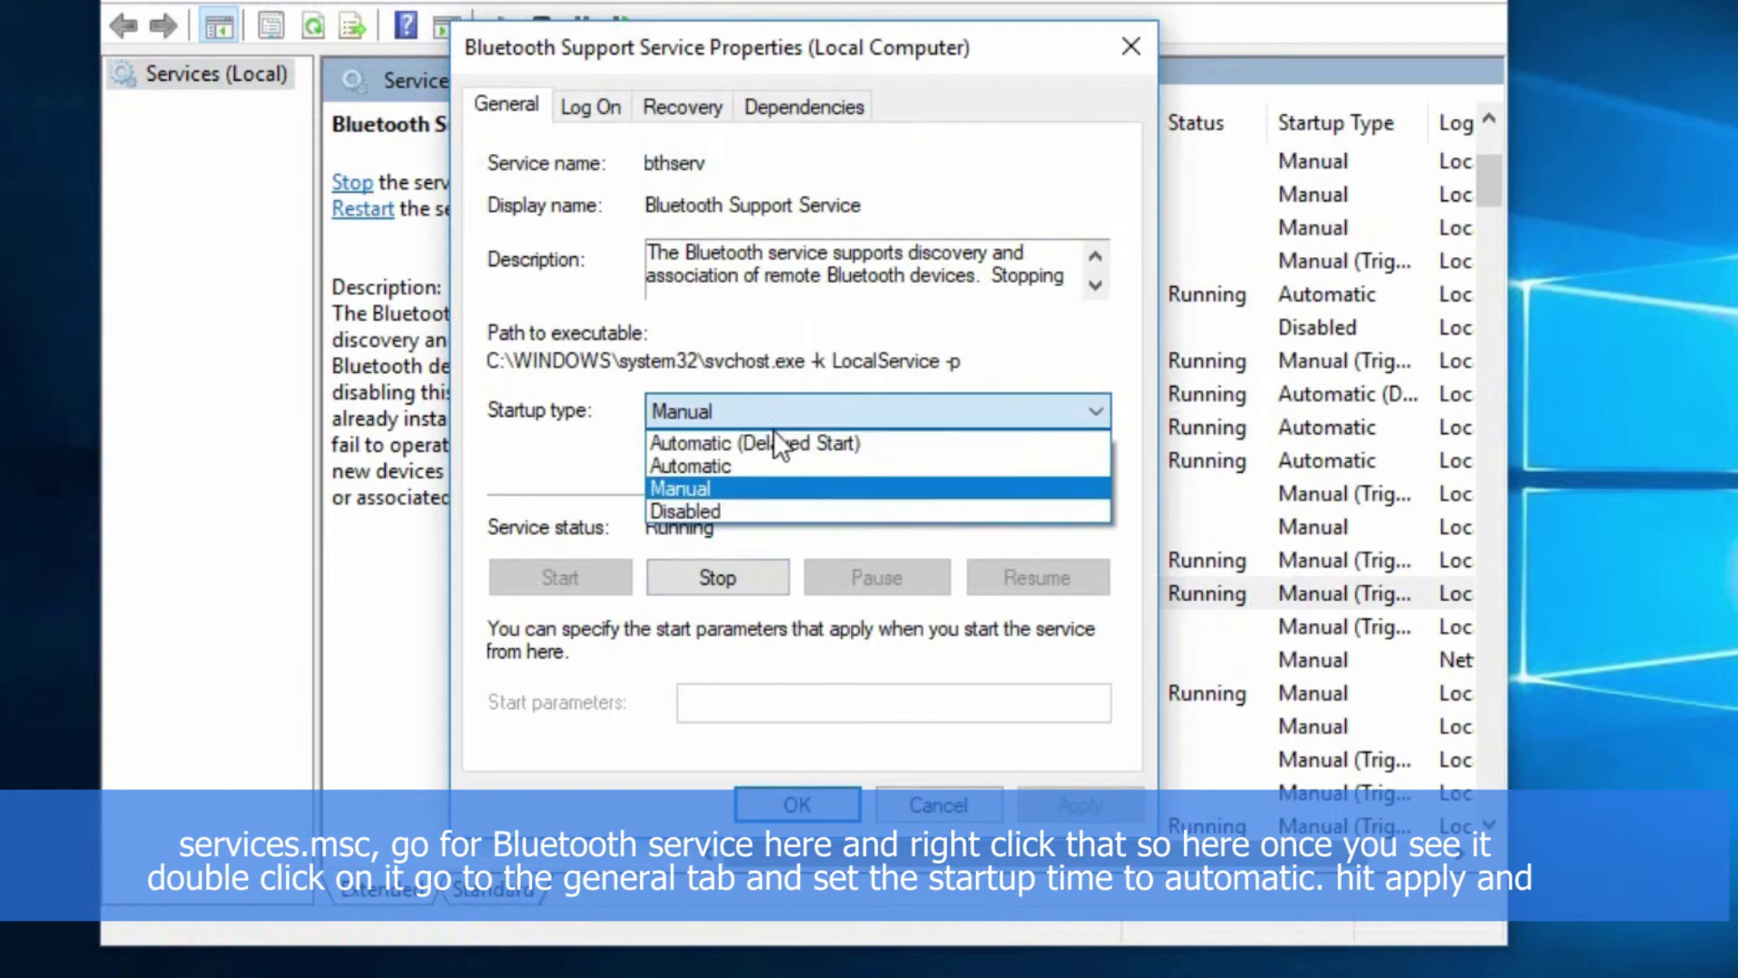
left_click(773, 427)
key("Up")
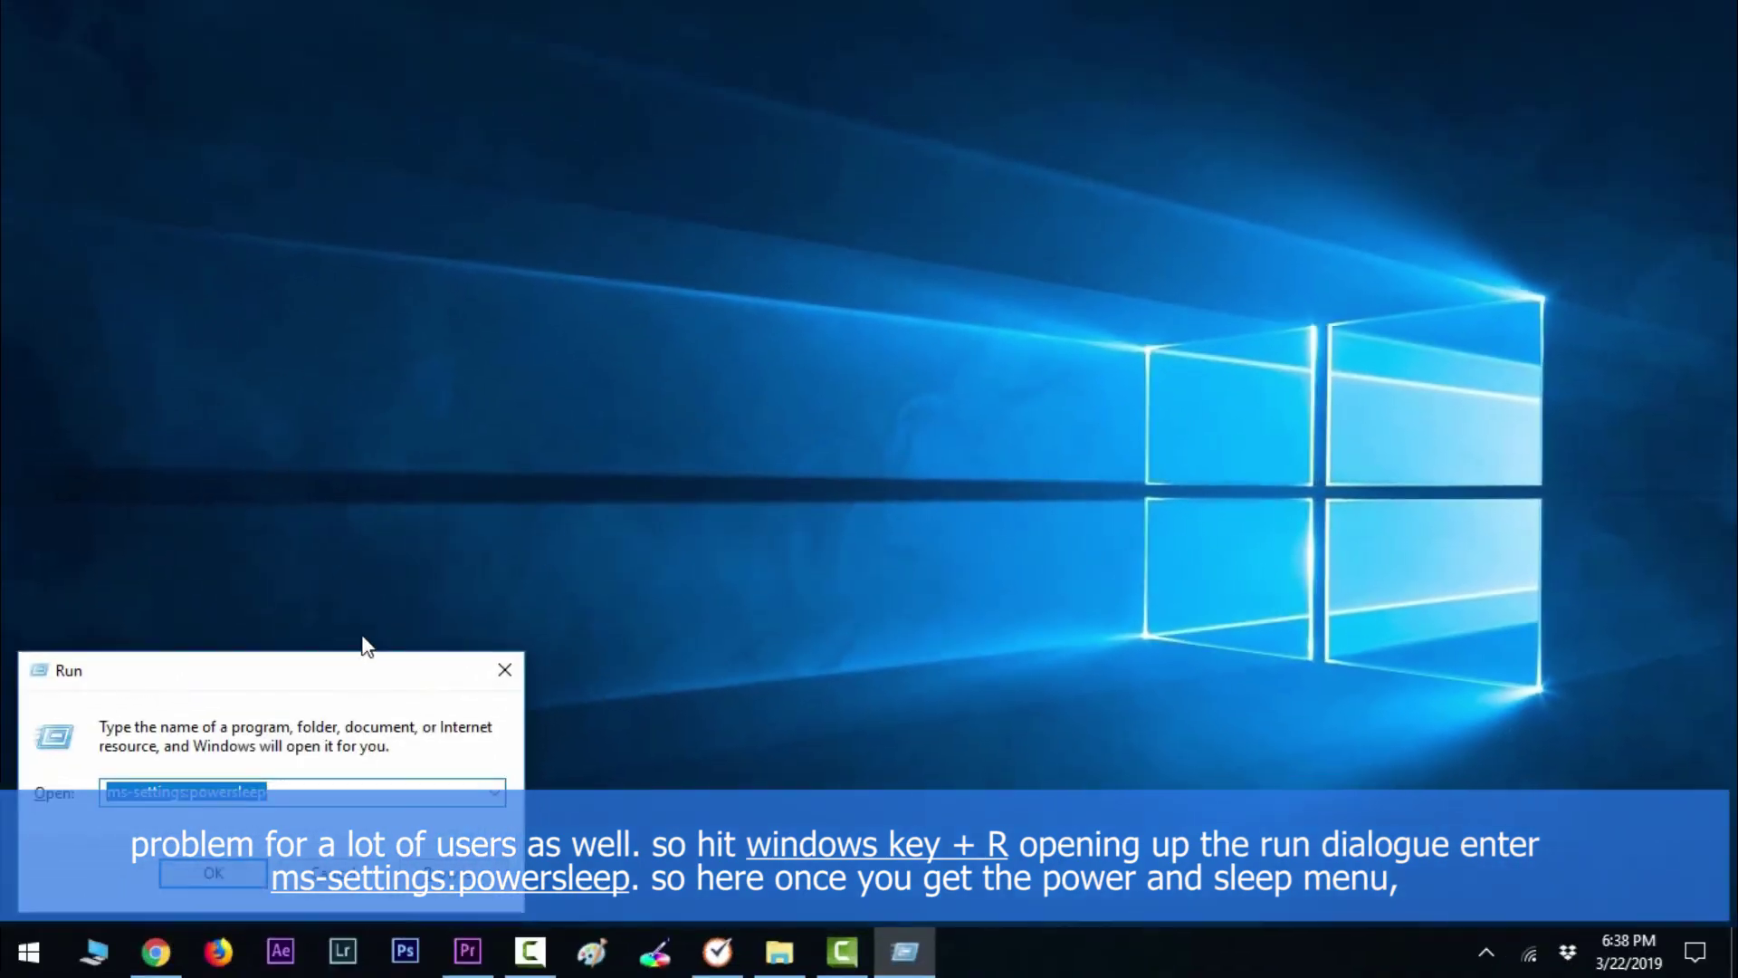
Open the Power & sleep settings page with ms-settings:powersleep
left_click_drag(343, 648, 767, 318)
key("BackSpace")
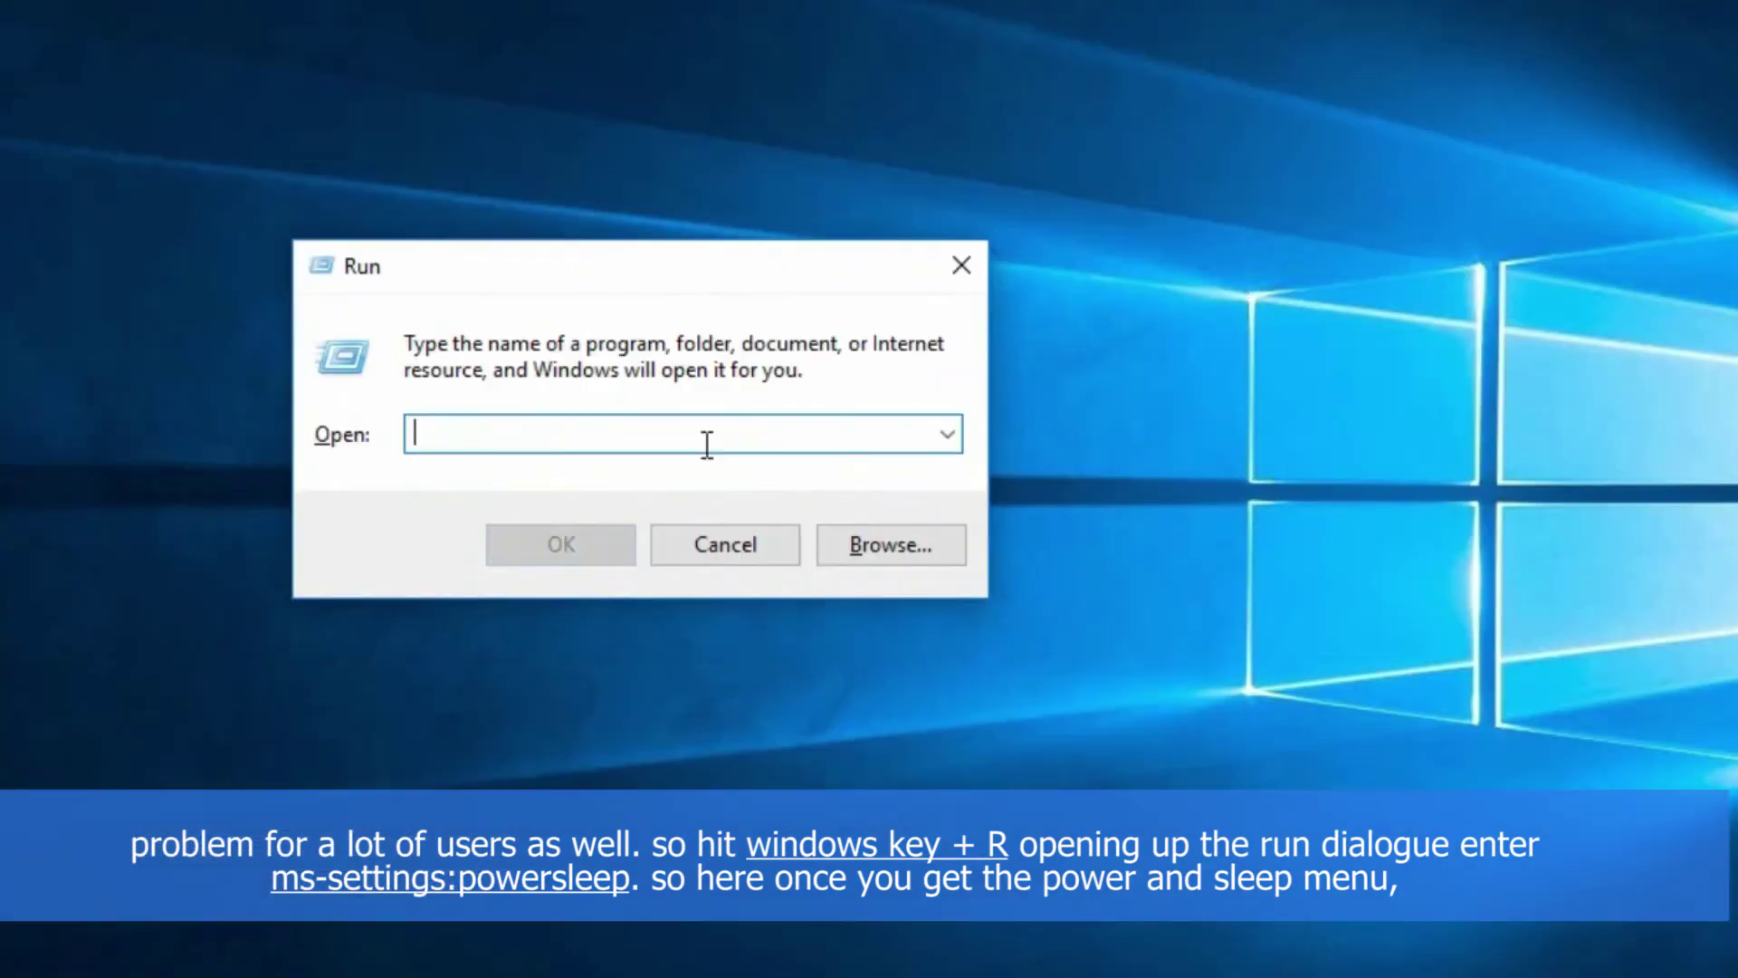
type("ms-settings:powersleep")
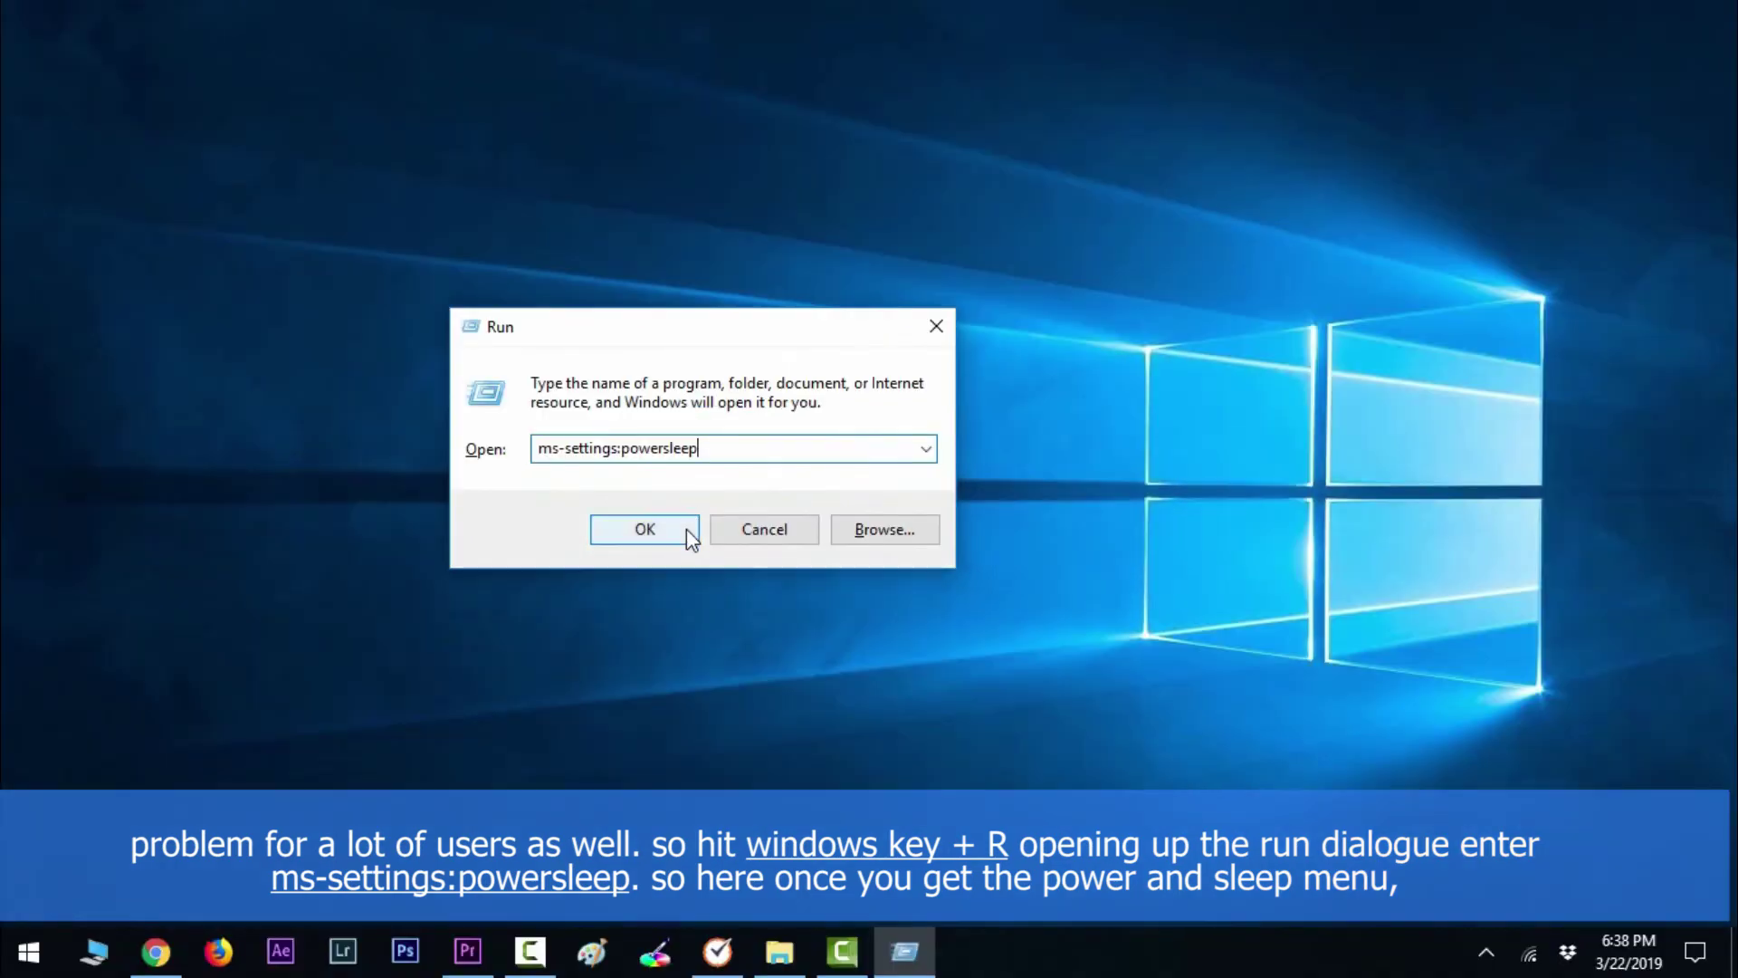
left_click(684, 529)
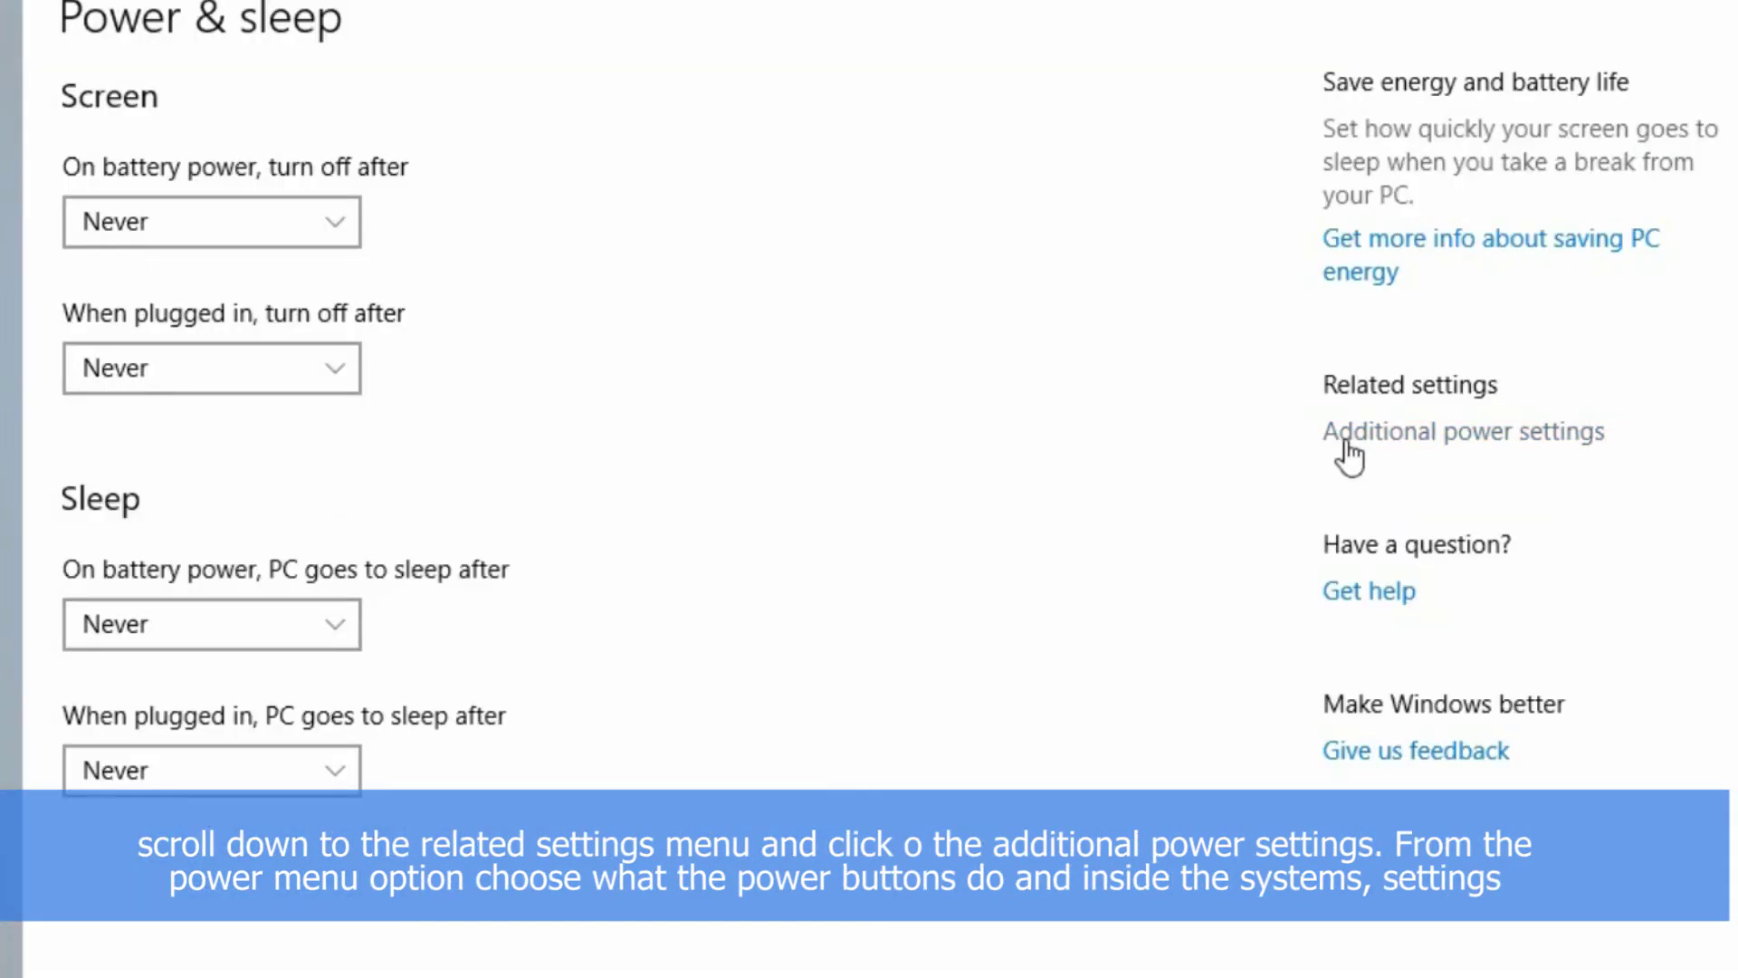
In the power button settings, unlock the shutdown options and uncheck Turn on fast startup
left_click(1347, 444)
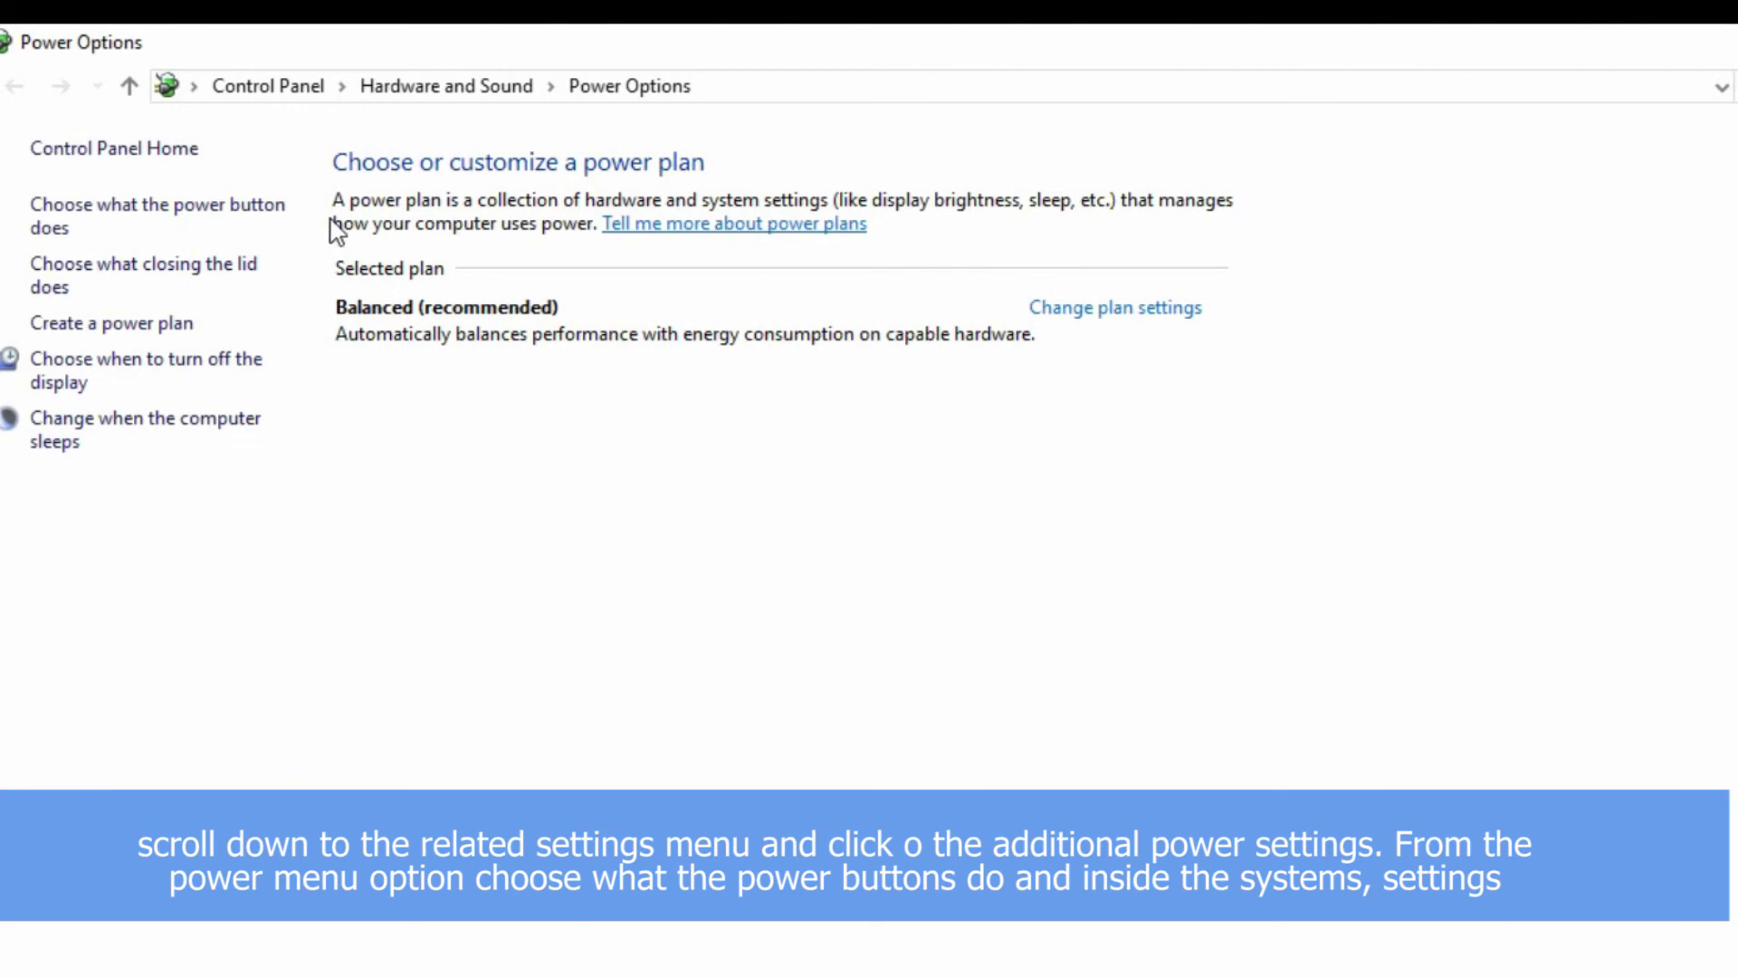
left_click(259, 214)
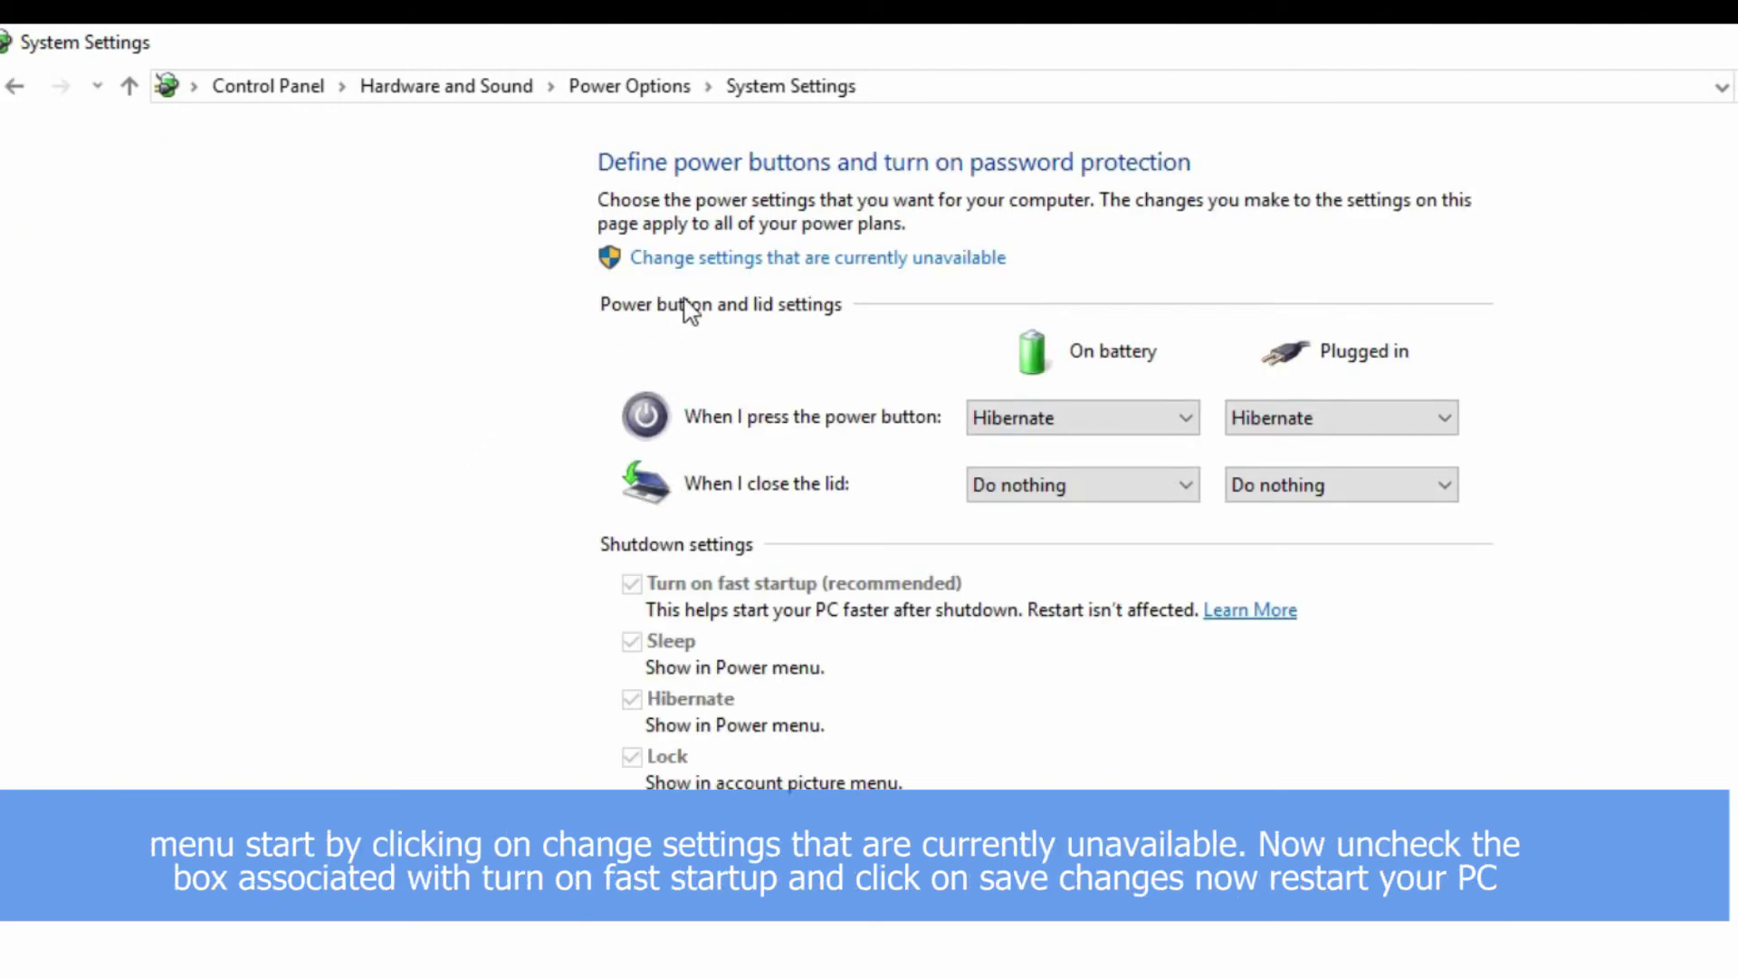
left_click(713, 261)
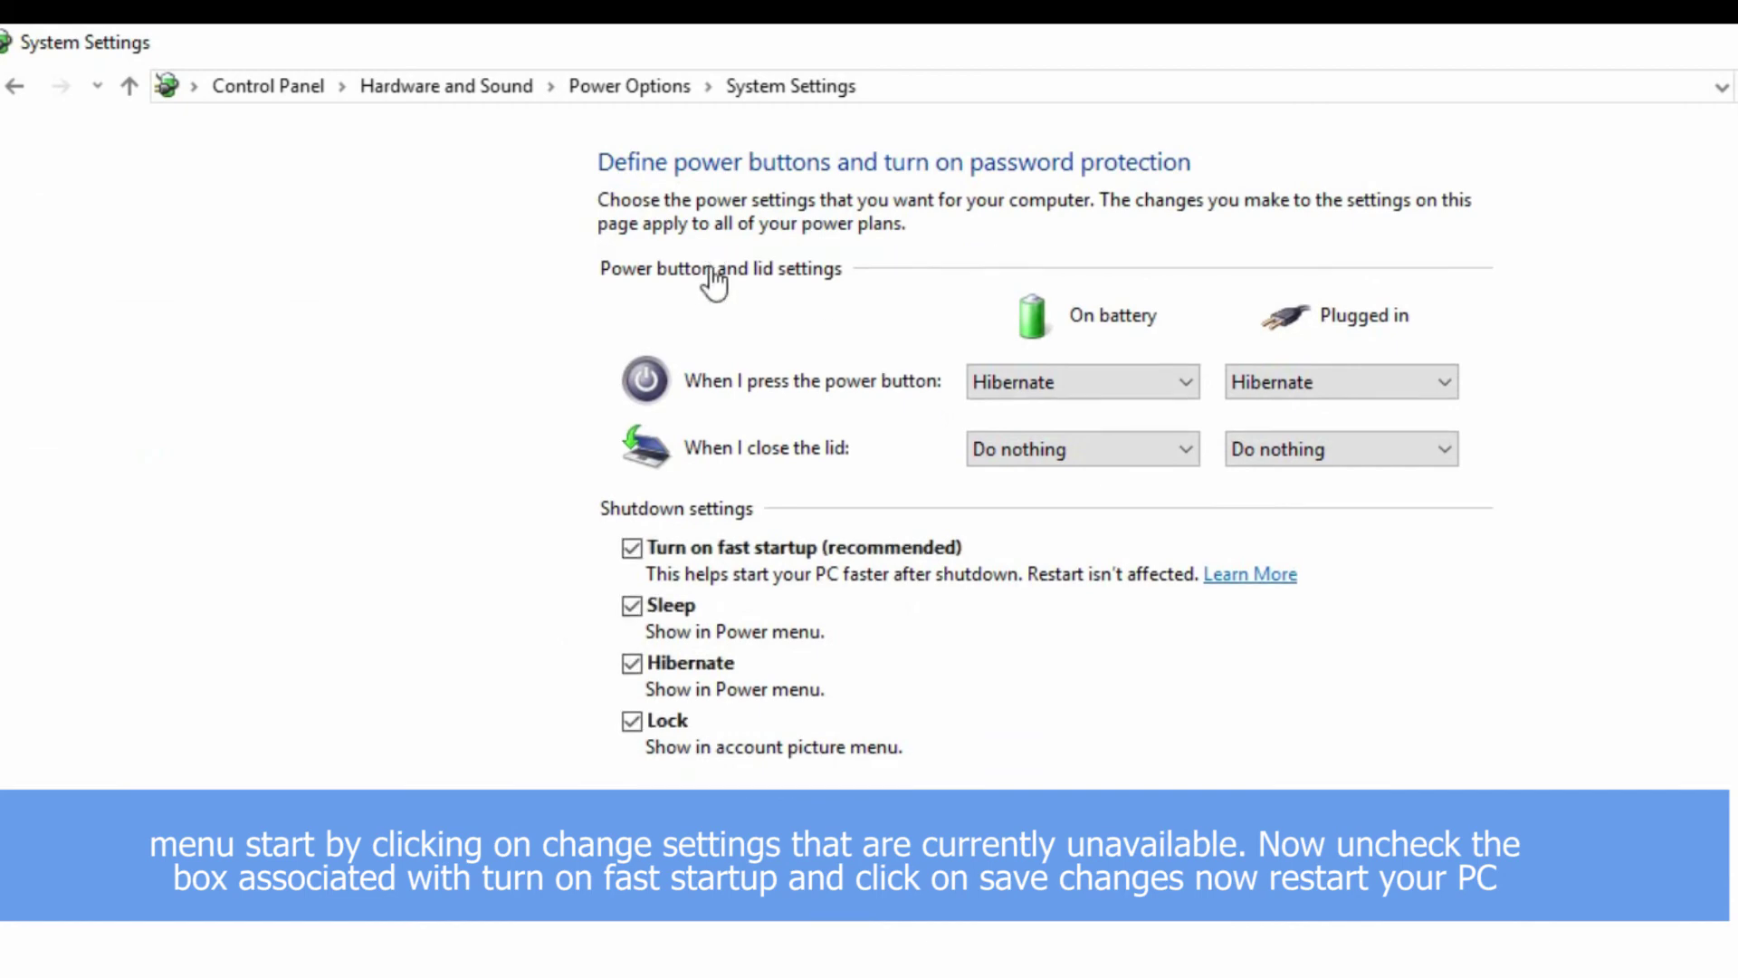
left_click(632, 548)
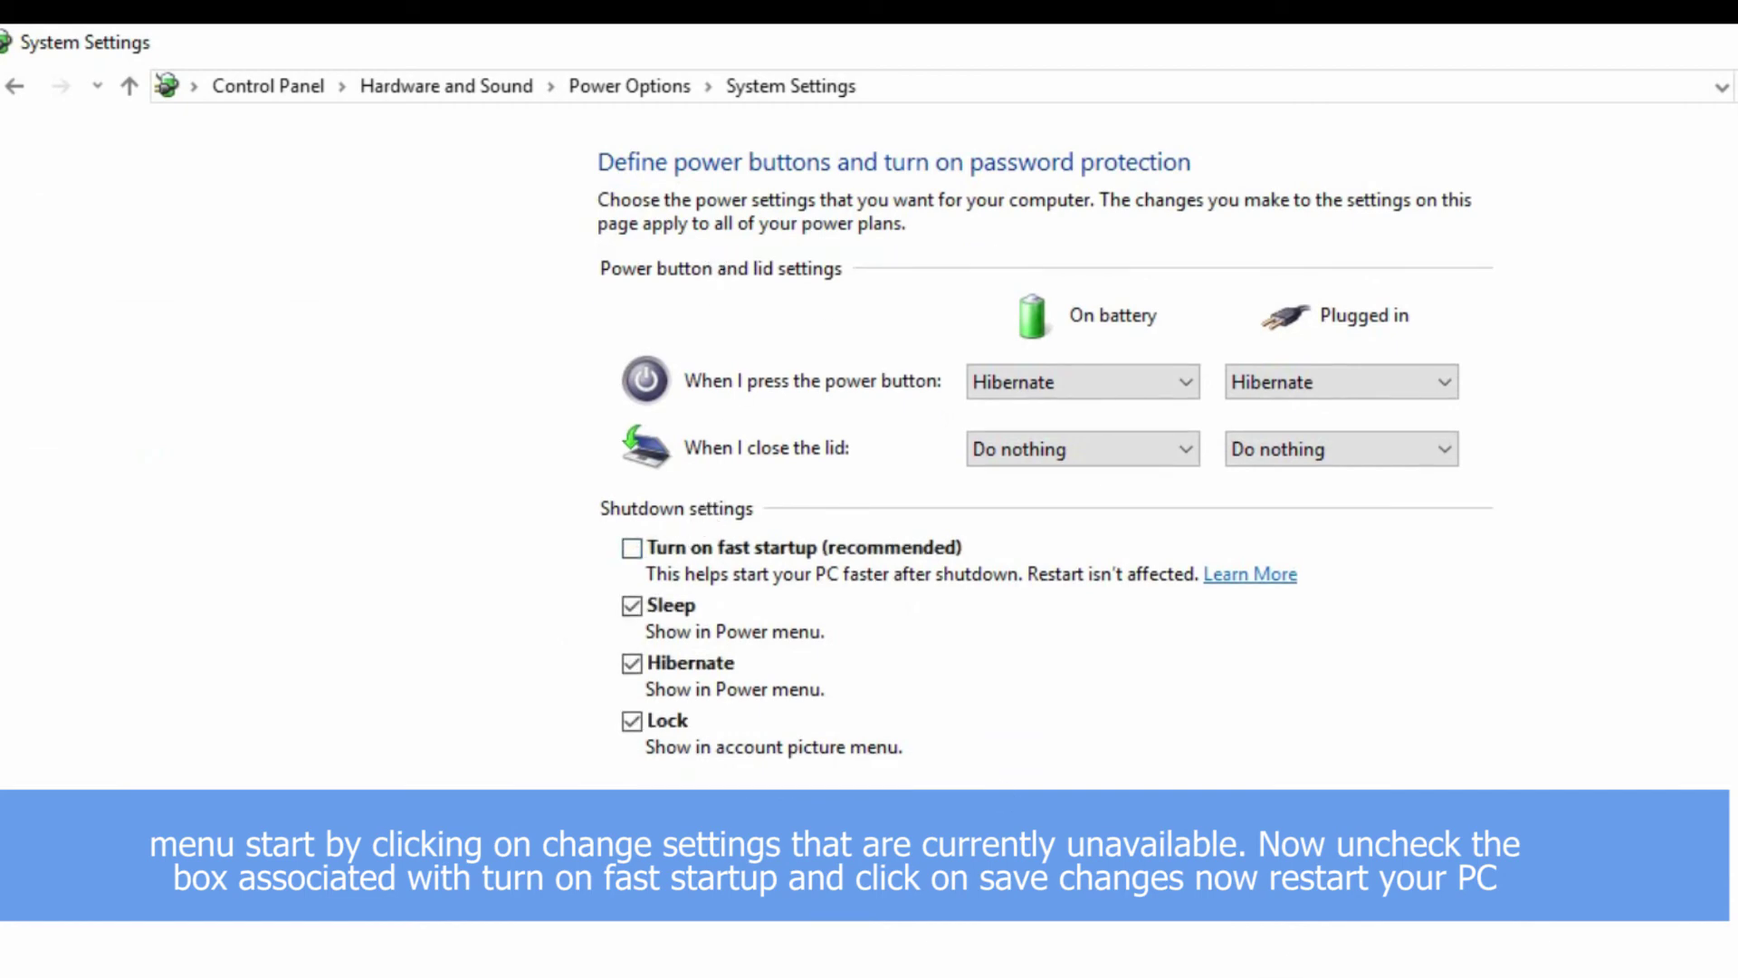